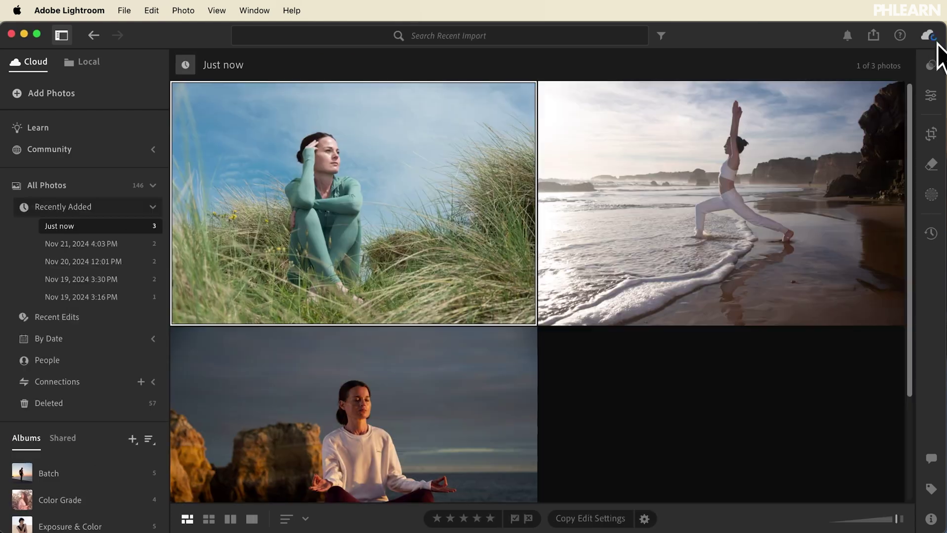
Check the cloud sync status of the recently added photos
click(928, 36)
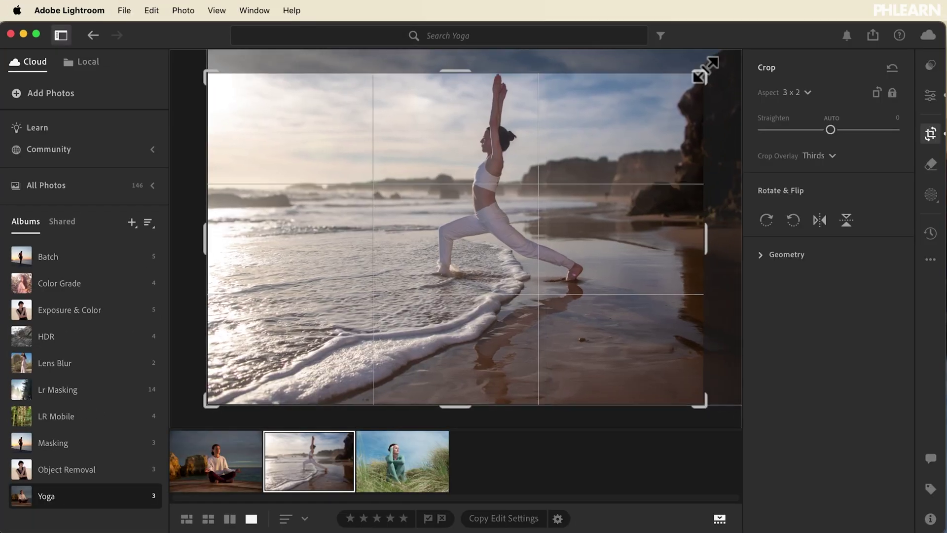
Crop the beach yoga photo inward from its upper-right corner at the 3 x 2 aspect ratio
drag(702, 75, 678, 81)
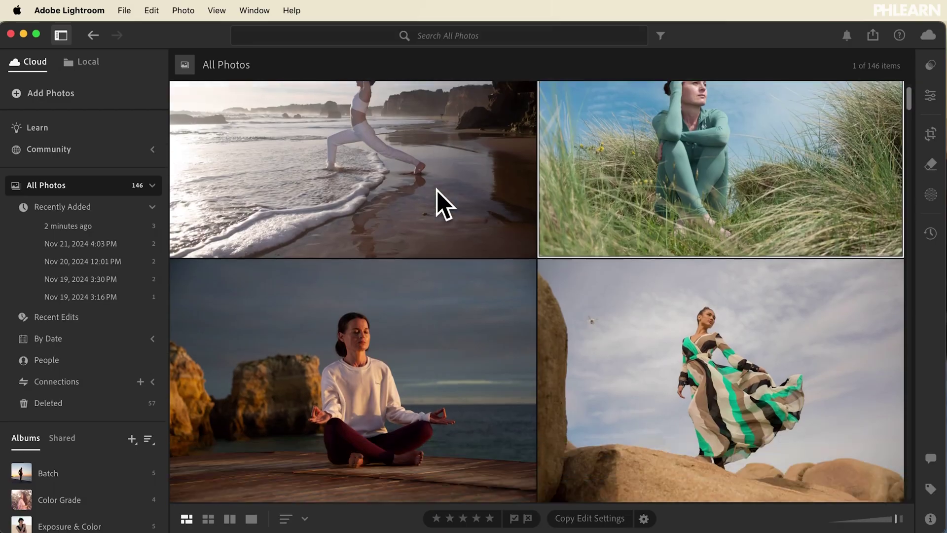
Skim through the thumbnails of the All Photos library
scroll(437, 190, down, 15)
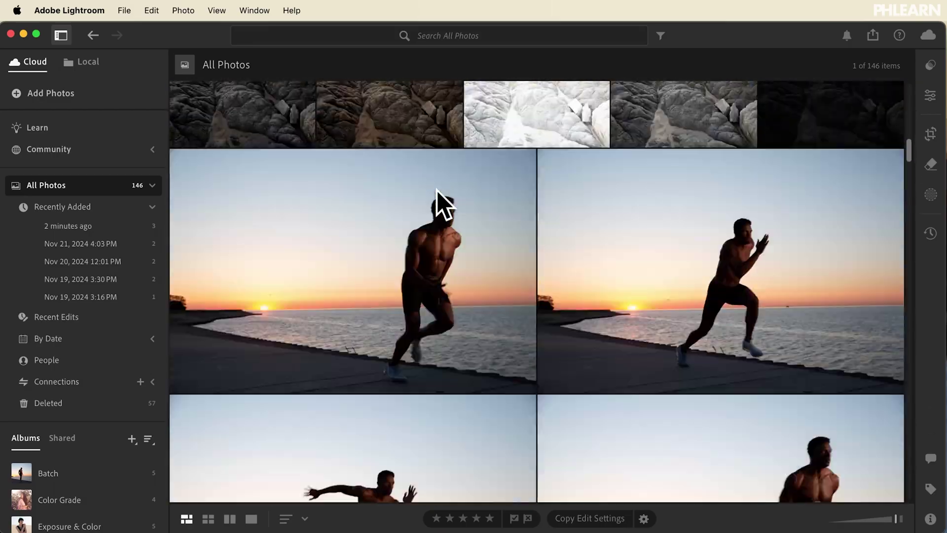
scroll(437, 191, down, 15)
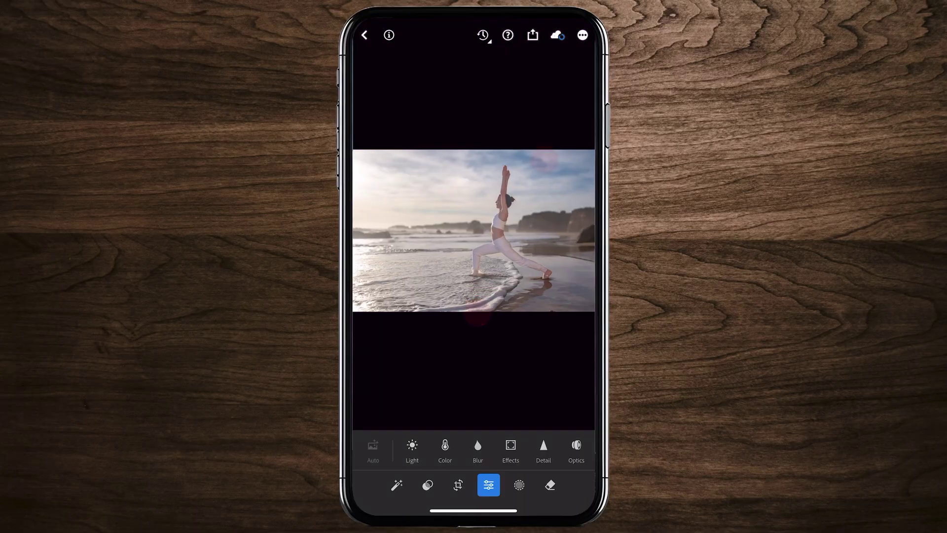
In the Lightroom mobile app, zoom in on the woman in the beach yoga photo and zoom back out
double_click(515, 228)
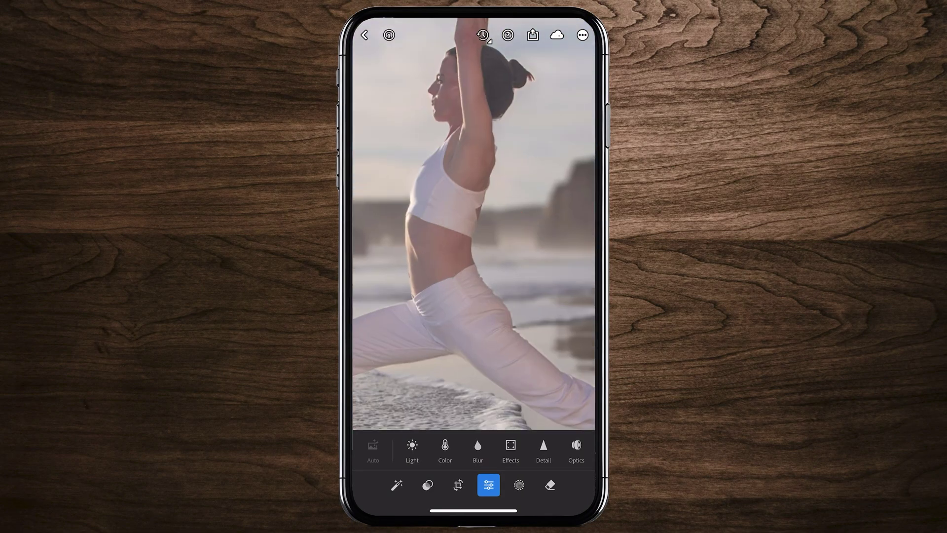
double_click(520, 245)
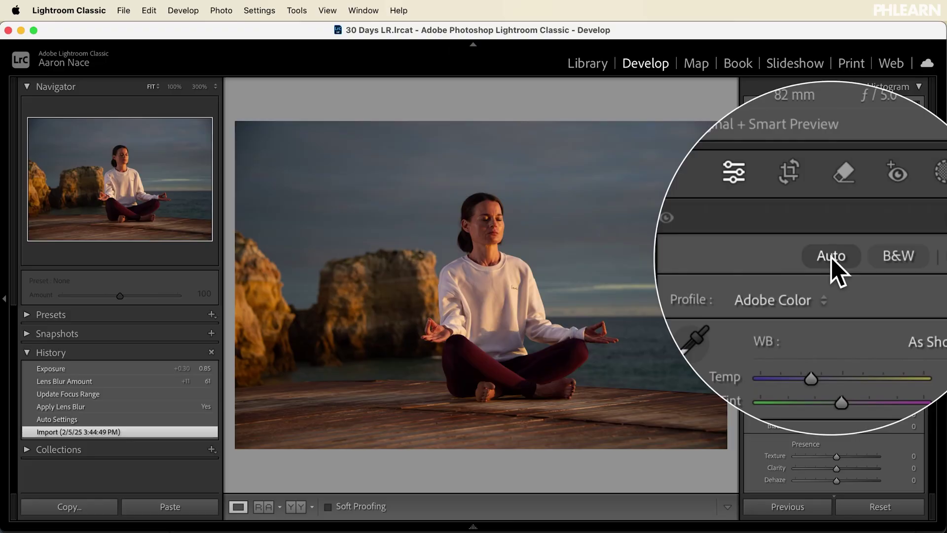
In Lightroom Classic, apply Auto settings to the seated meditation photo and adjust a radial gradient mask drawn over the woman
click(832, 261)
key(shift+m)
drag(483, 241, 622, 378)
drag(815, 255, 886, 276)
drag(838, 399, 880, 399)
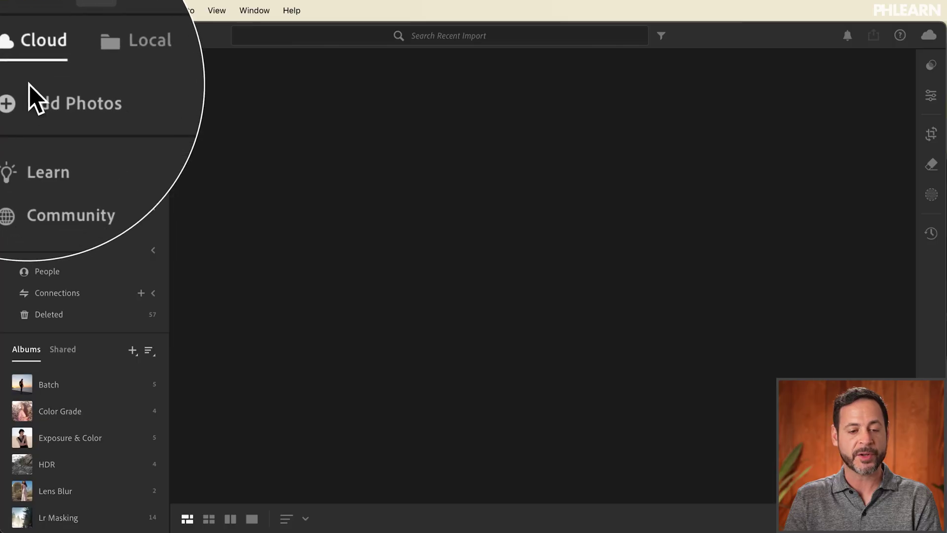
In Lightroom, import Yoga 01.dng, Yoga 02.dng and Yoga 03.dng from the Sample Images folder into the cloud library
click(36, 95)
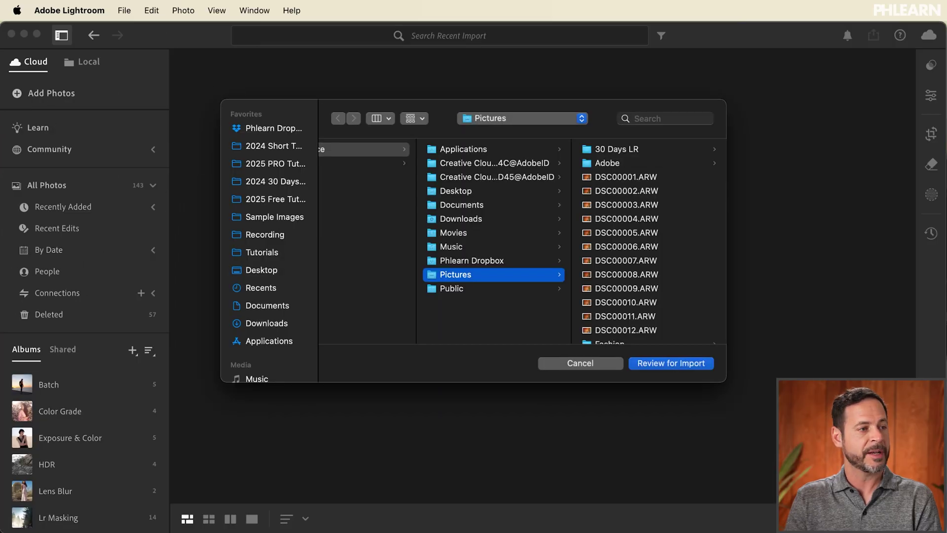
drag(638, 241, 638, 242)
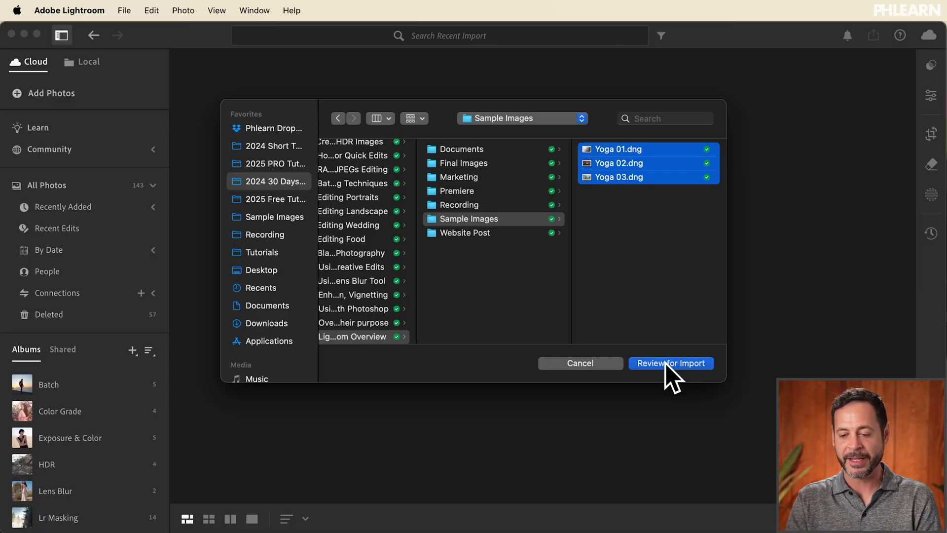
click(664, 365)
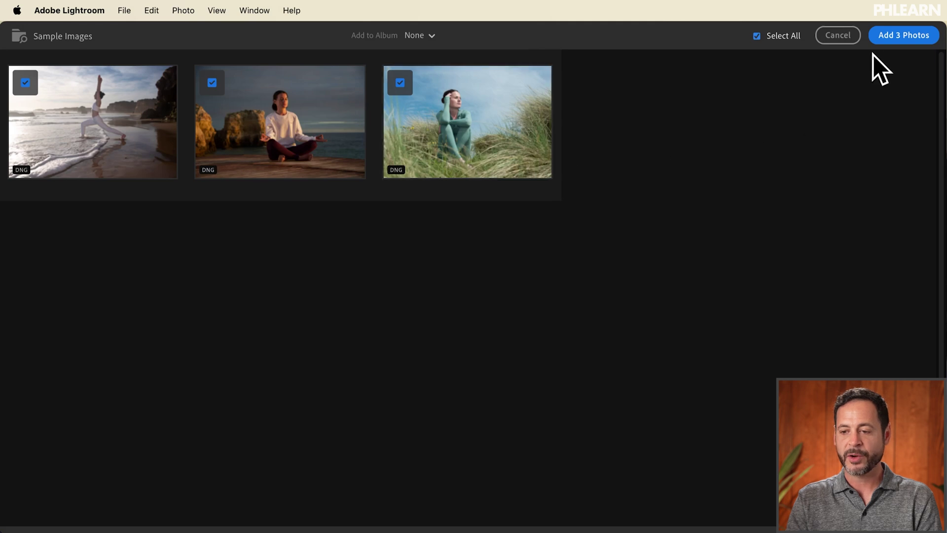
click(900, 36)
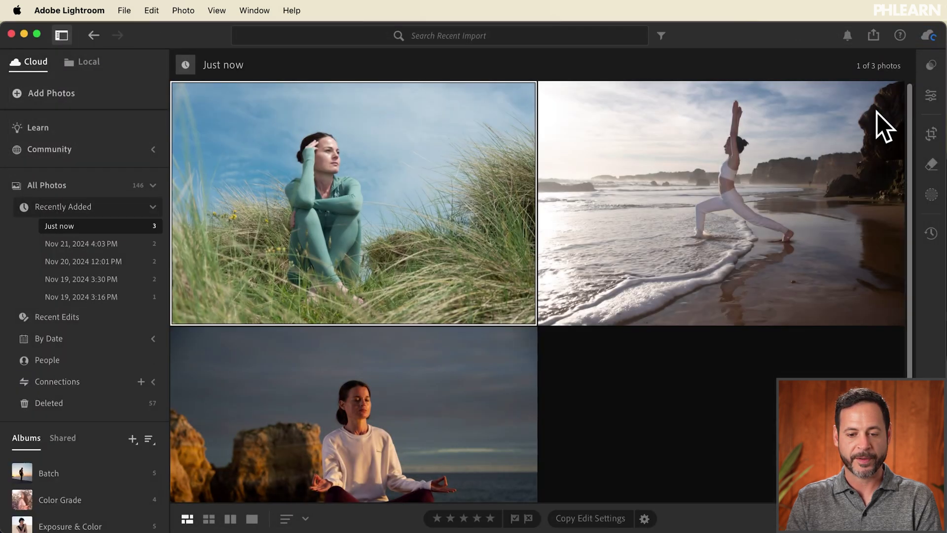
Check the cloud sync status and the Lightroom Mobile and Lightroom Web device connections
click(928, 41)
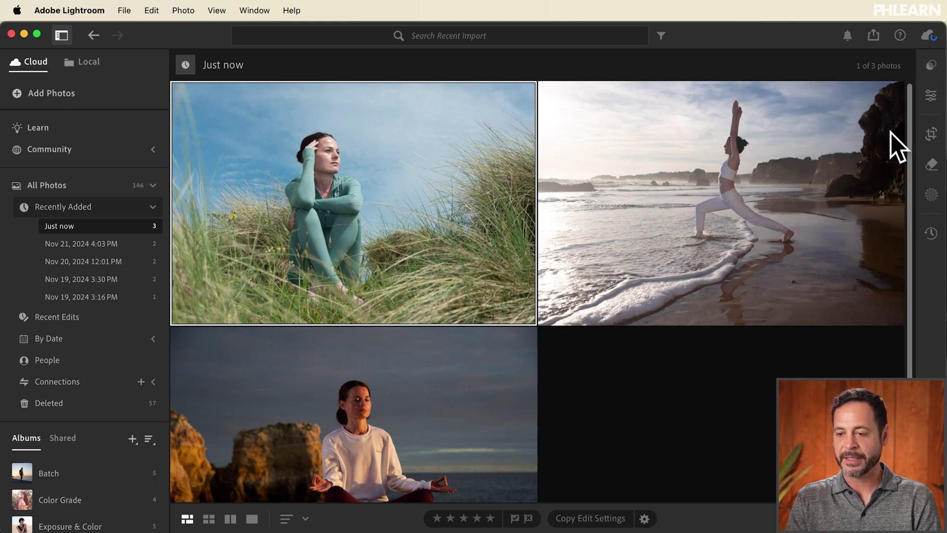
click(928, 36)
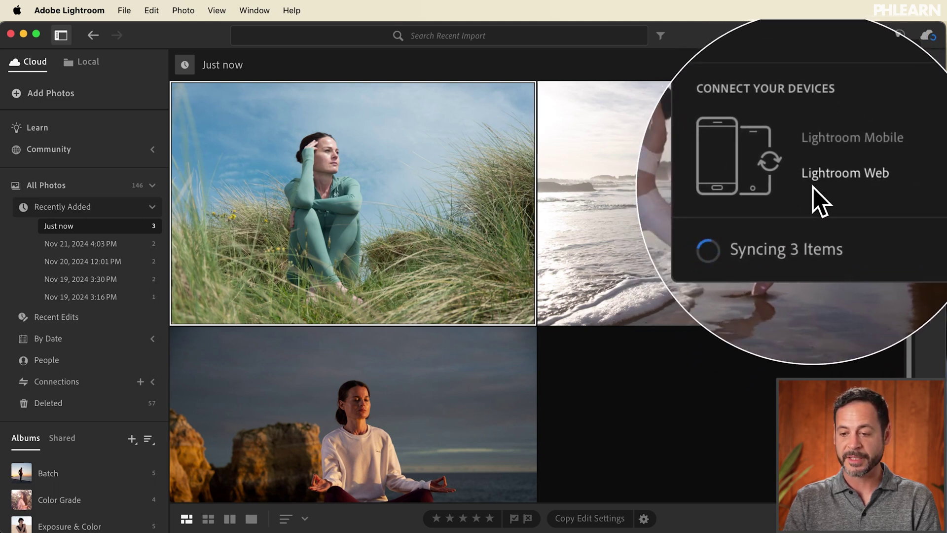
click(712, 42)
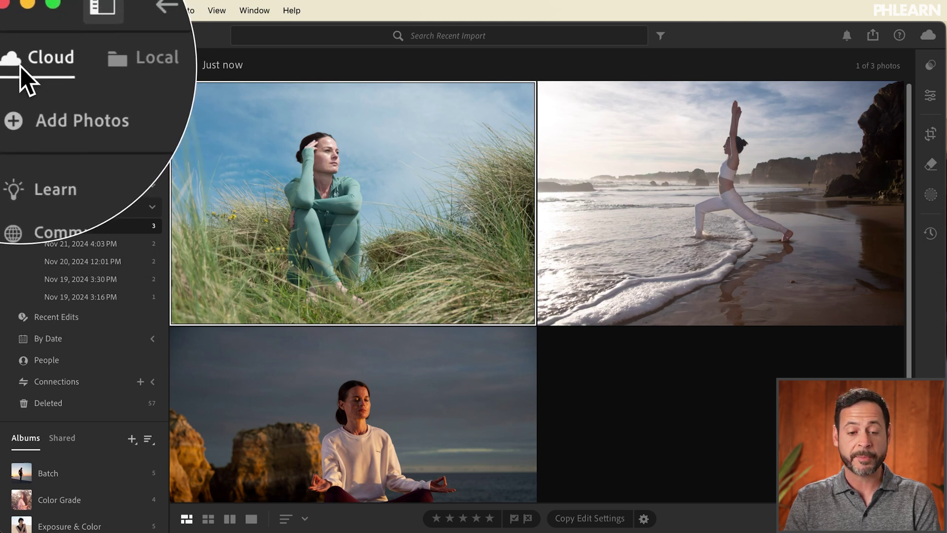
View the yoga photos in the local Sample Images folder and return to the cloud library
click(83, 65)
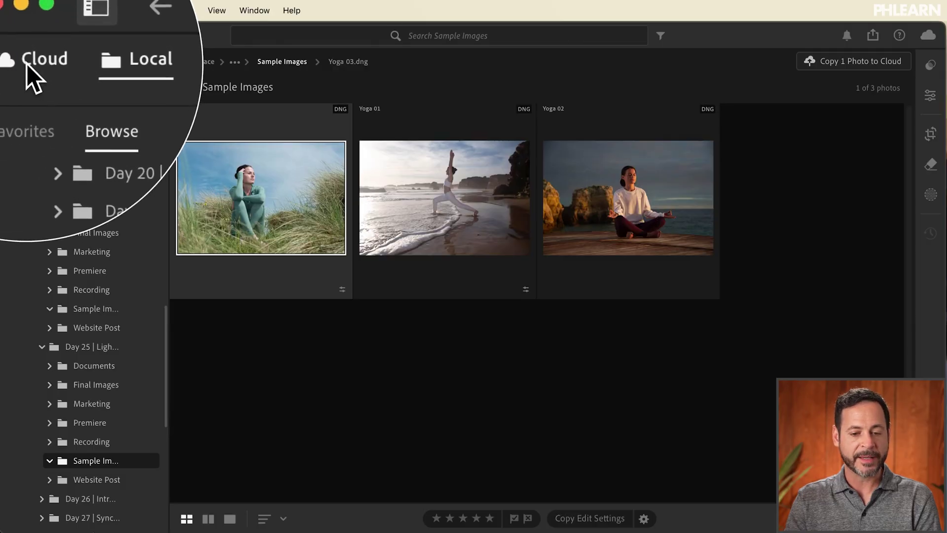
click(55, 61)
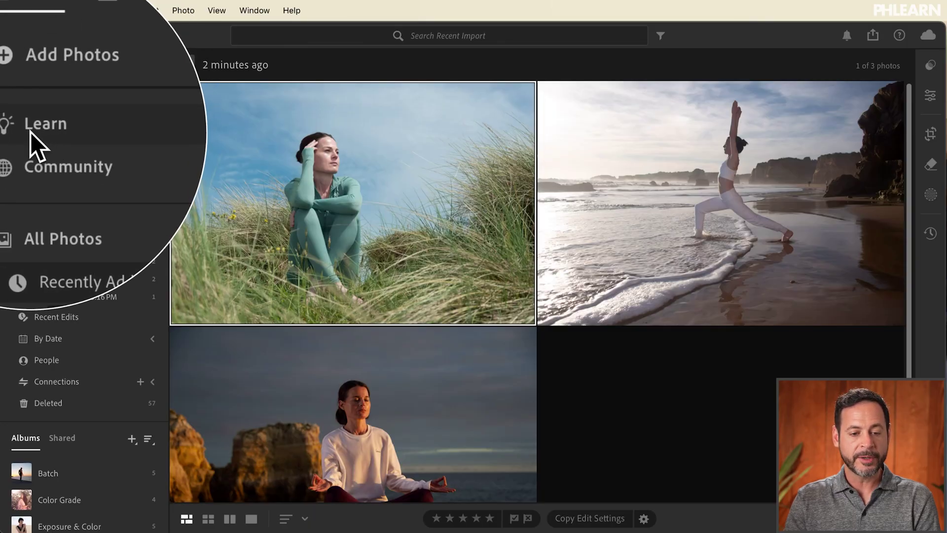
Browse the Learn tutorials from the getting started section down to the popular categories and back
click(31, 131)
scroll(360, 247, down, 10)
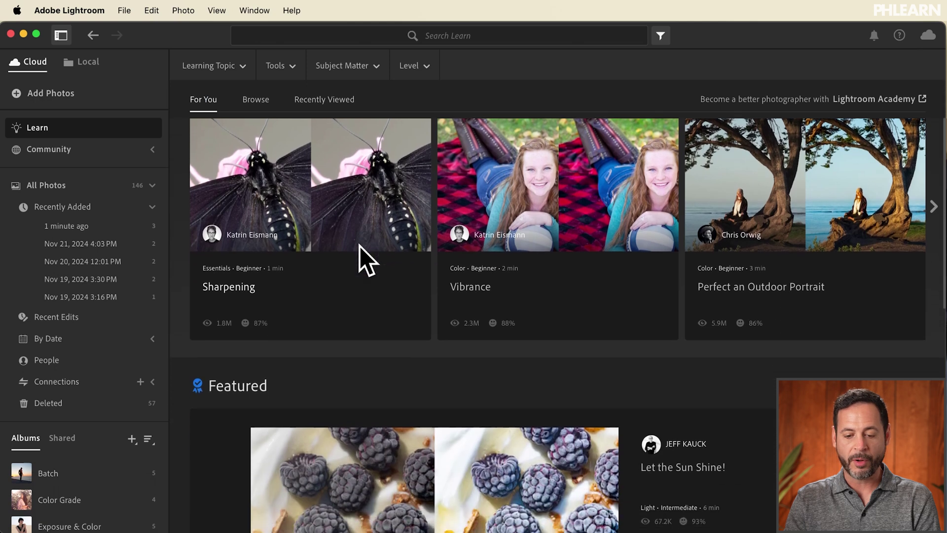
scroll(359, 257, down, 5)
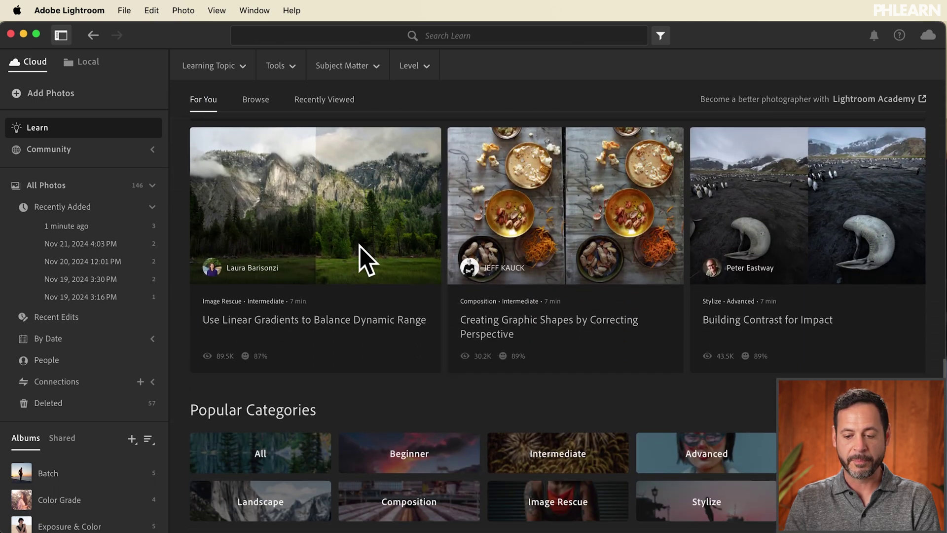
scroll(359, 247, up, 15)
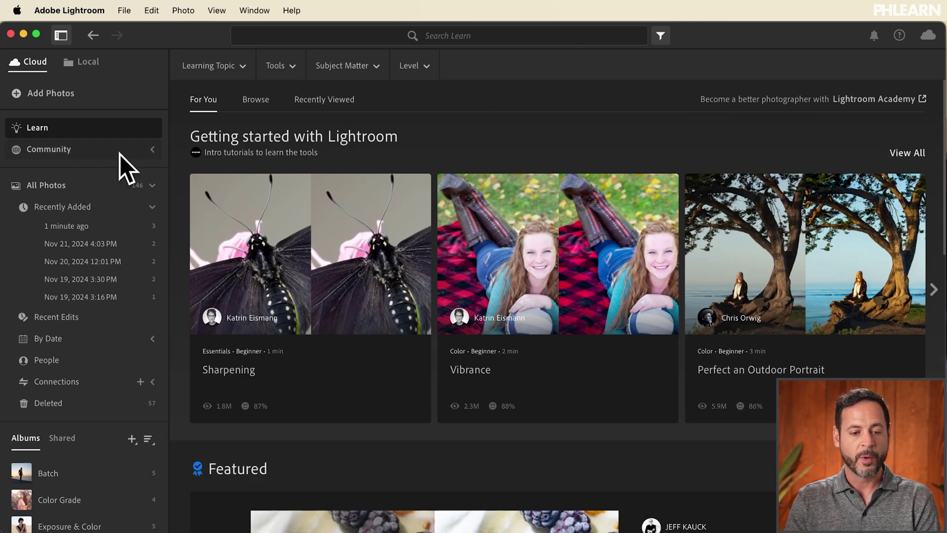
View the featured edits shared in the Community section
click(69, 151)
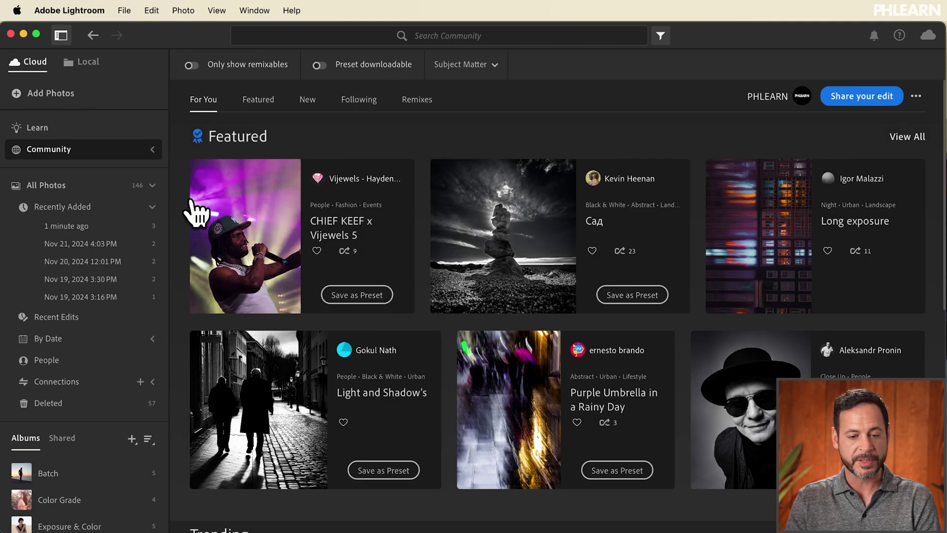
click(154, 149)
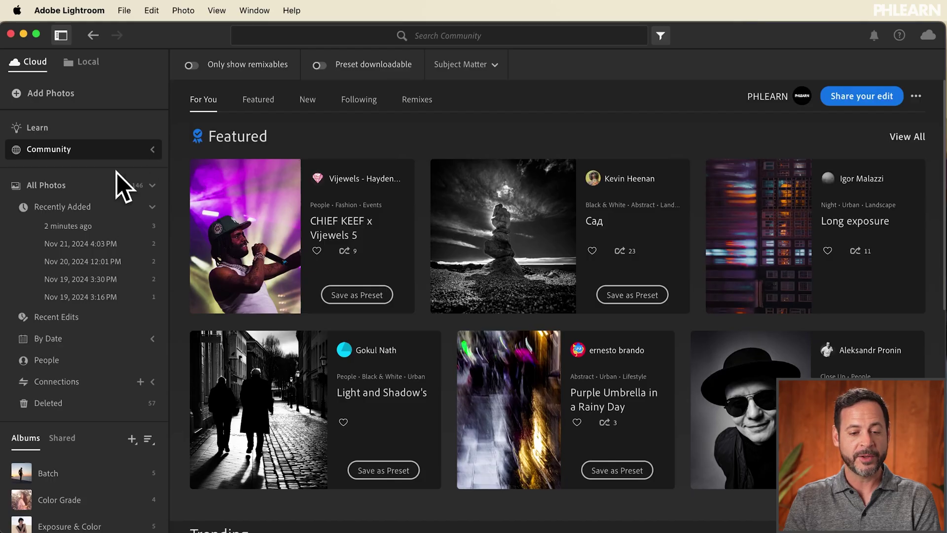
Show All Photos, browse through the cloud library and return to its first photos
click(84, 184)
scroll(434, 192, down, 5)
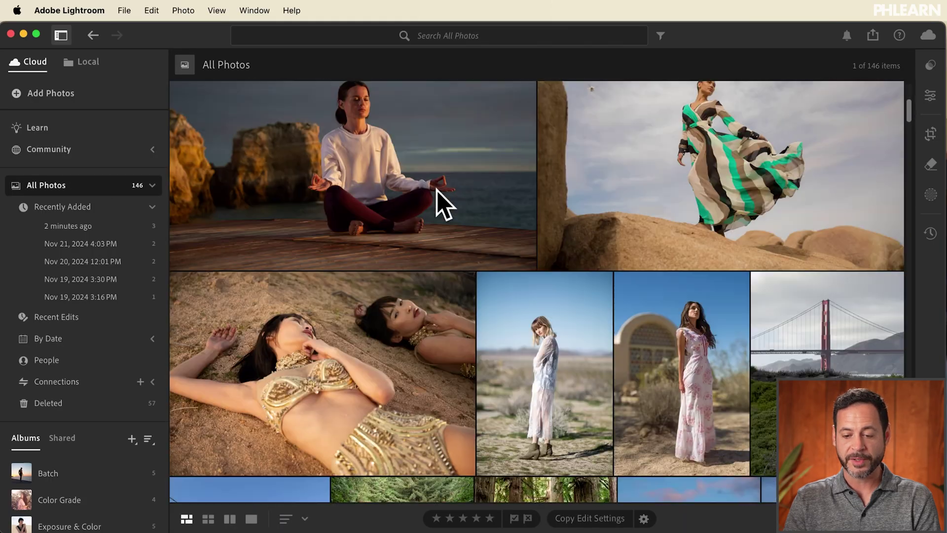
scroll(437, 190, down, 15)
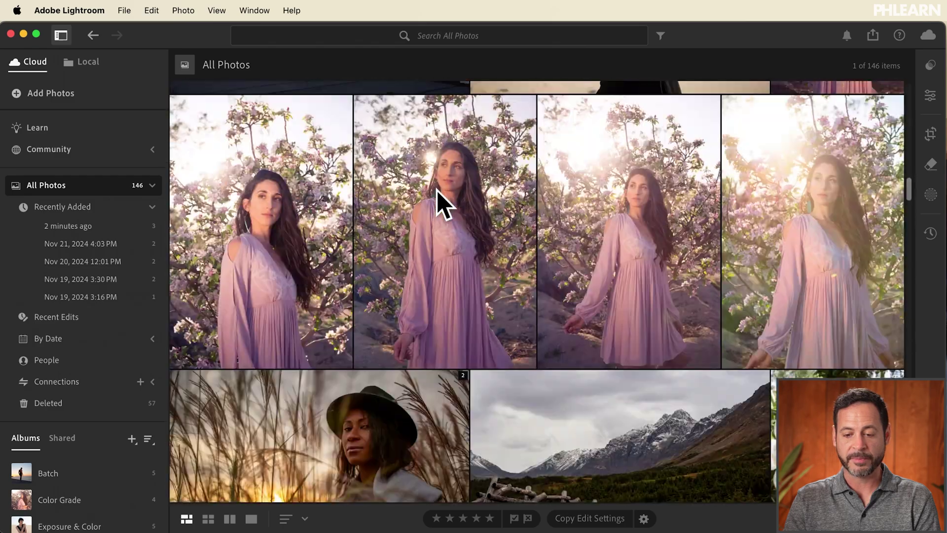
scroll(437, 190, up, 20)
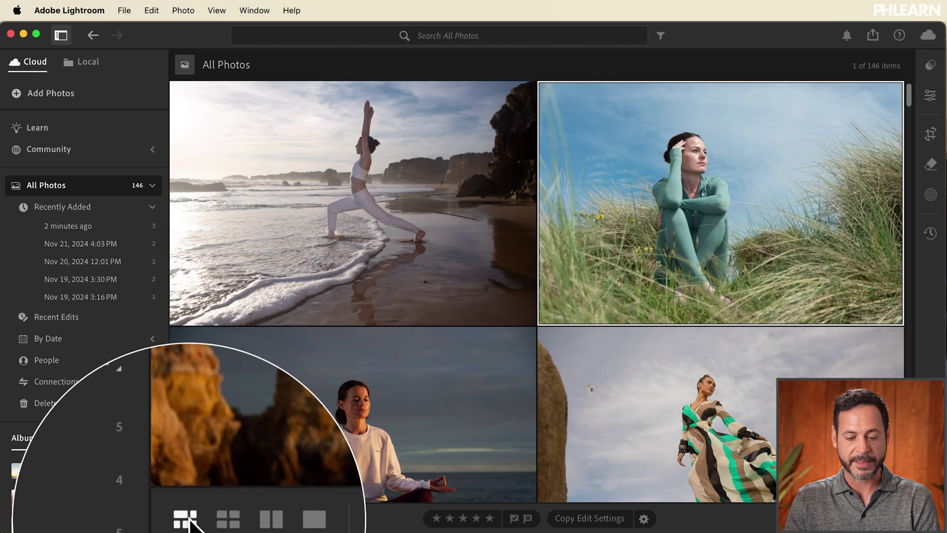
Look at the library in square grid, side-by-side compare and single-photo views, and return to the photo grid
click(210, 522)
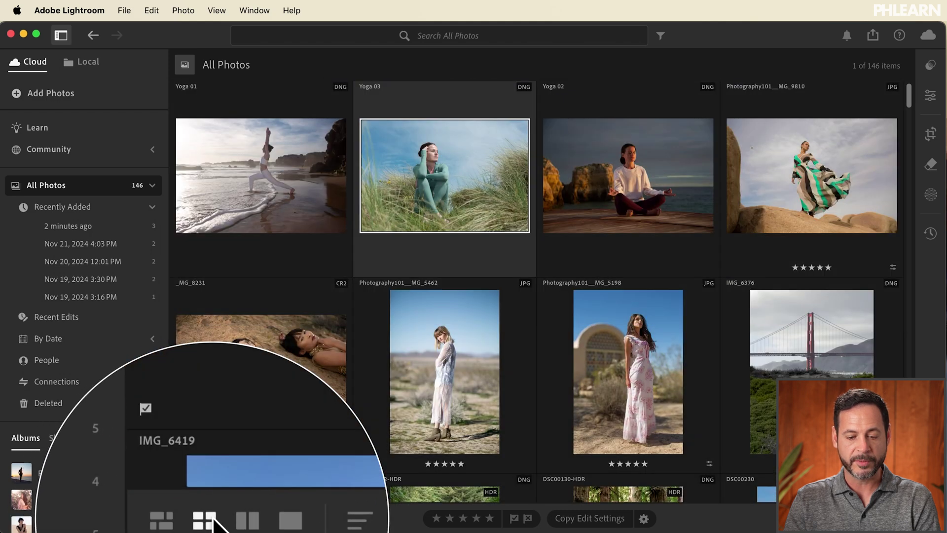
click(187, 519)
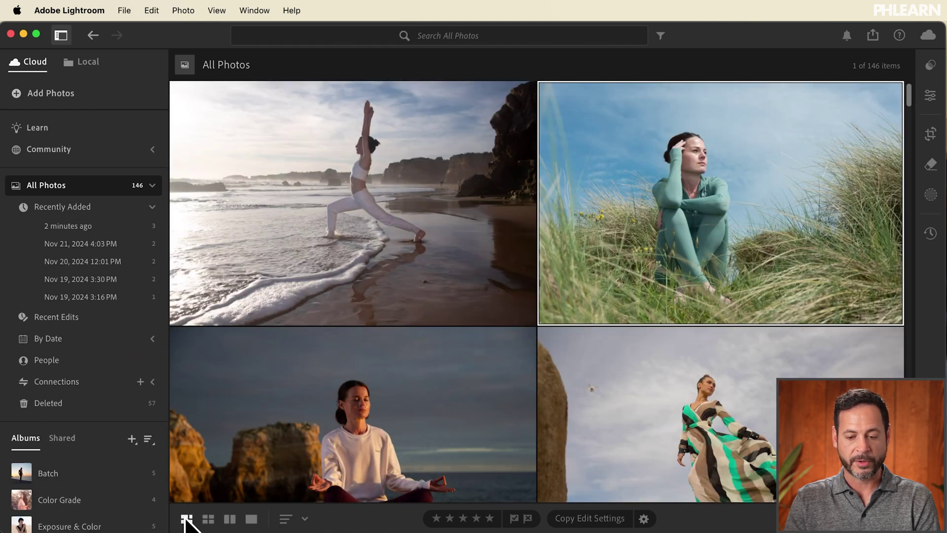
click(208, 519)
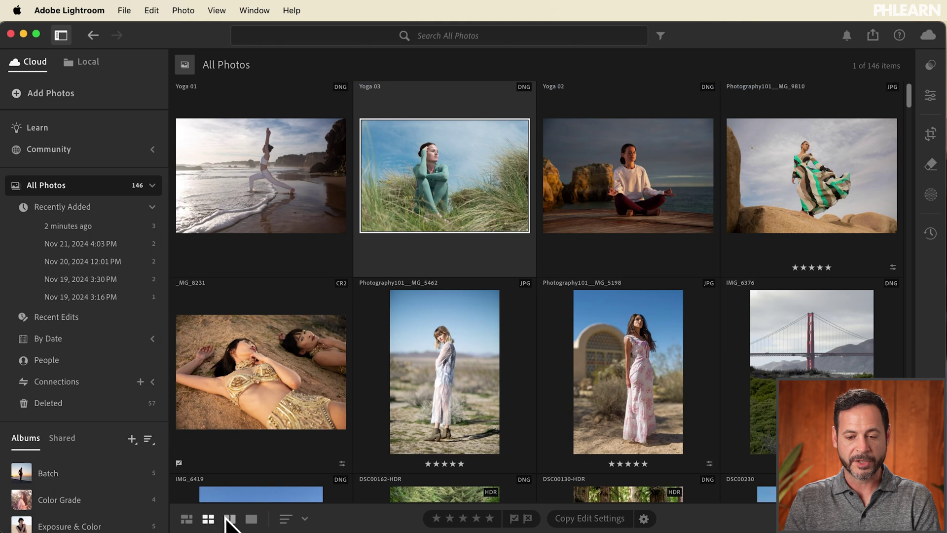
click(230, 519)
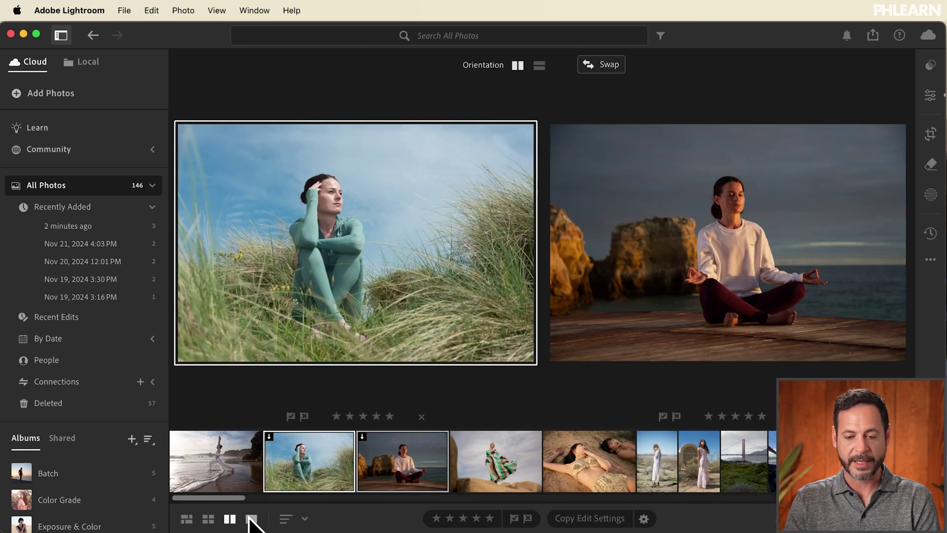
click(251, 518)
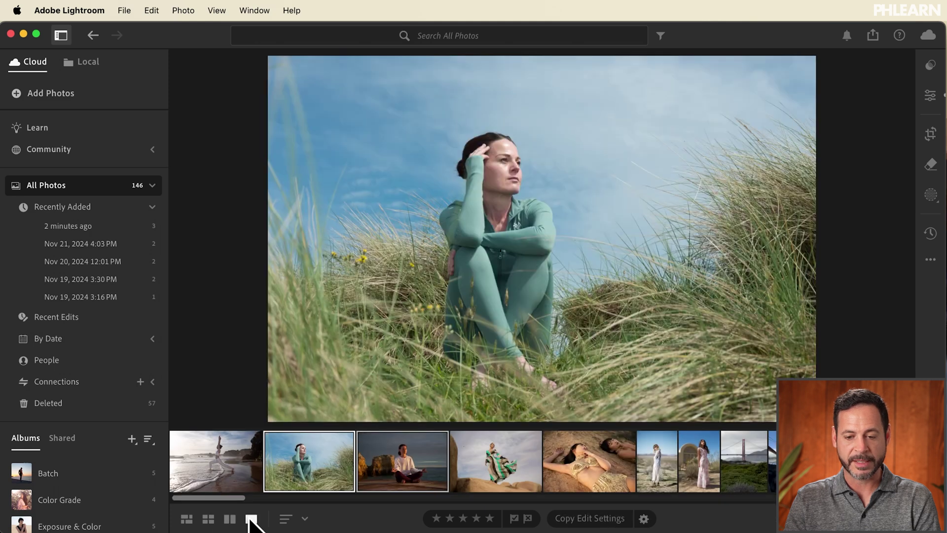
click(187, 518)
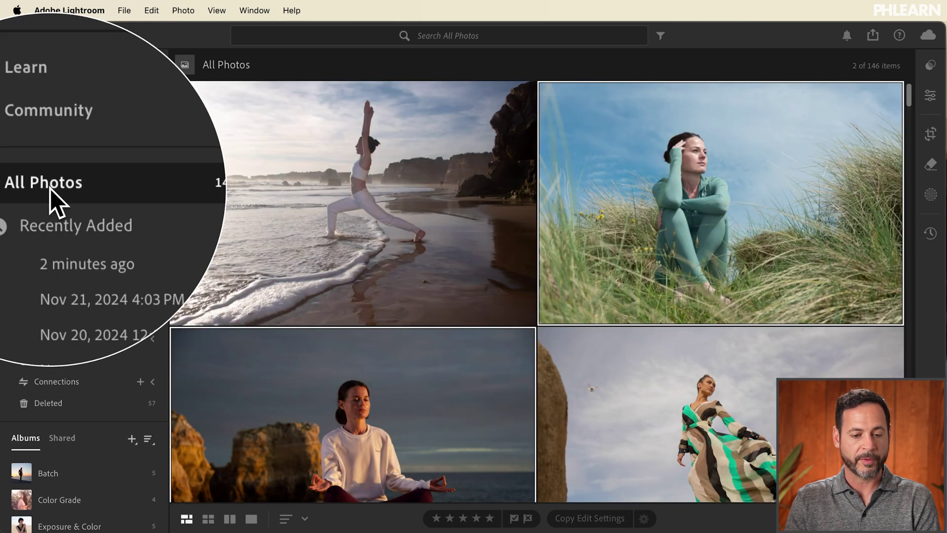
Collapse the All Photos list and create an album named Yoga that includes the two selected photos
click(153, 185)
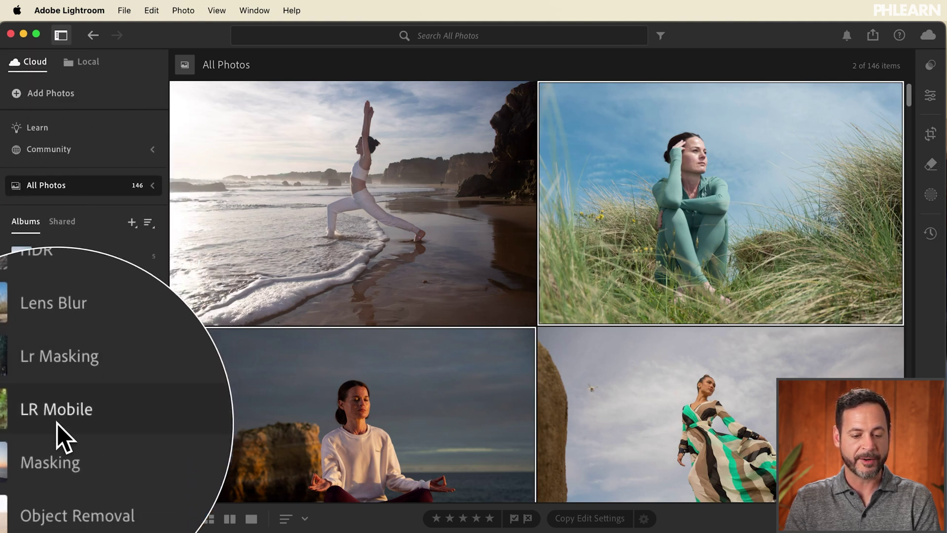
click(131, 222)
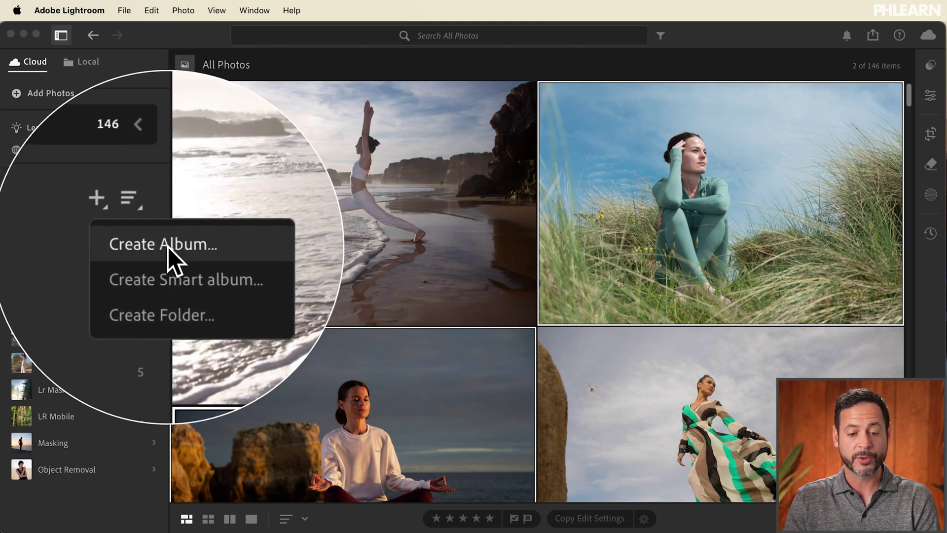
click(169, 249)
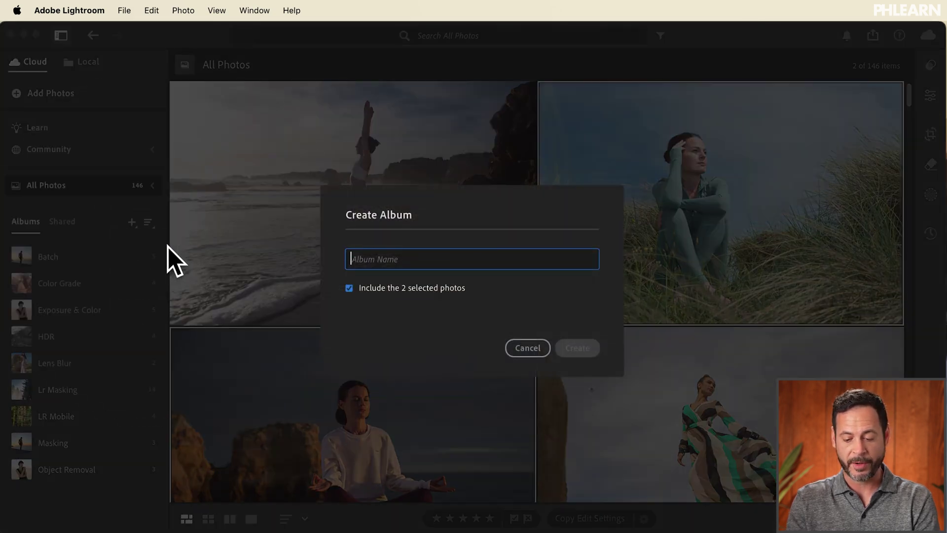
text(Yoga)
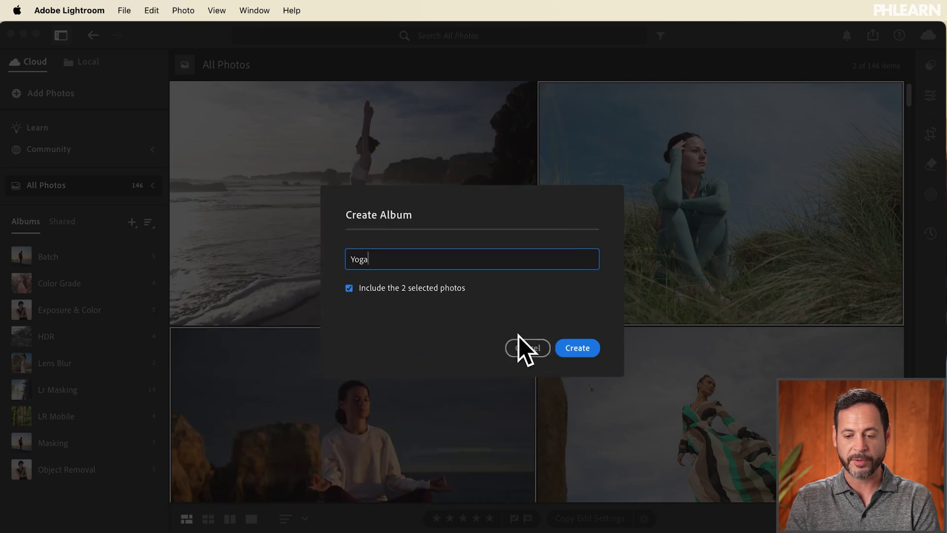
click(567, 346)
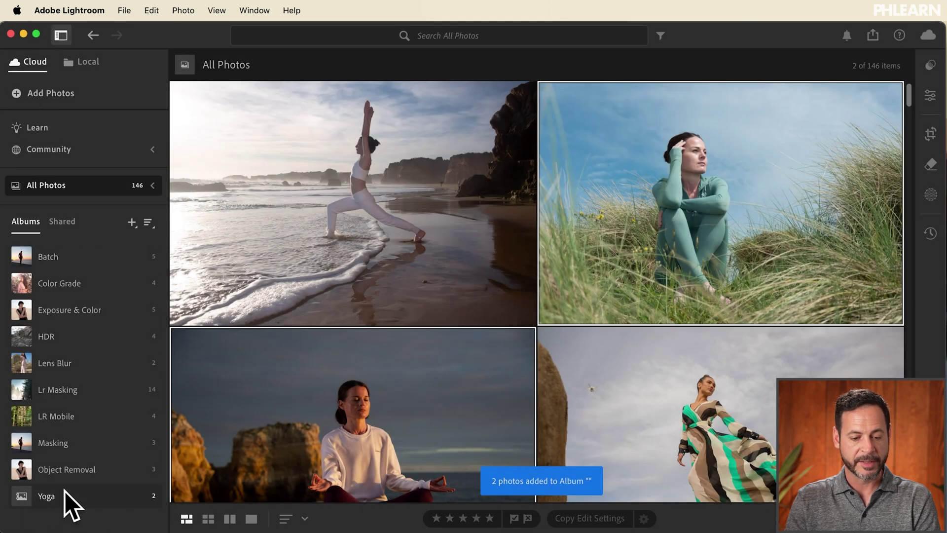
Add the photo of the woman lunging on the beach to the Yoga album and open that album
click(340, 203)
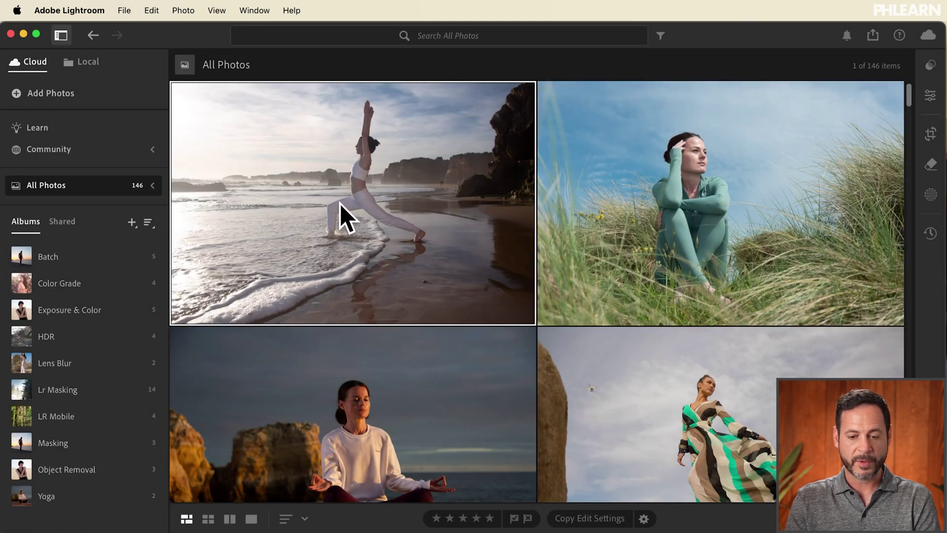
drag(363, 171, 56, 495)
click(55, 495)
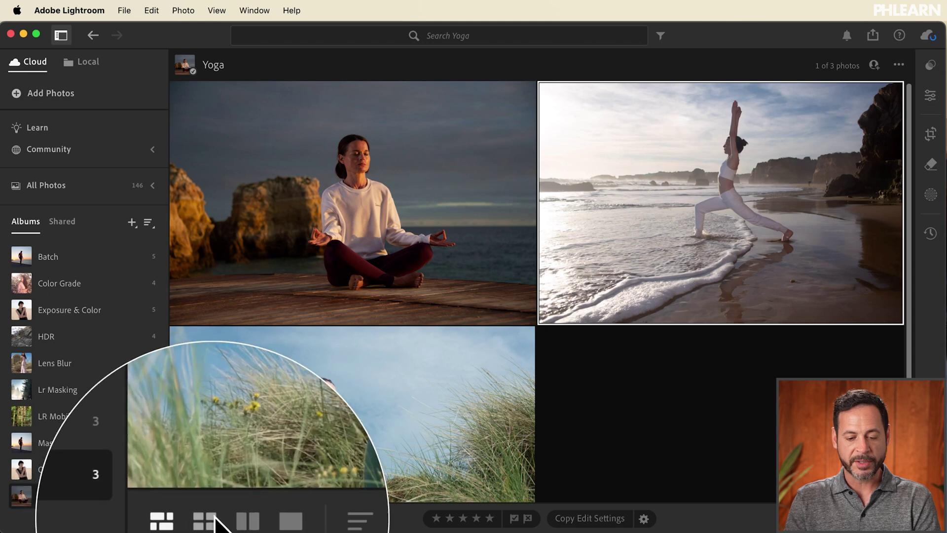
Look at the Yoga album's sort options, and view its thumbnails at smaller sizes before returning to the large size
click(282, 518)
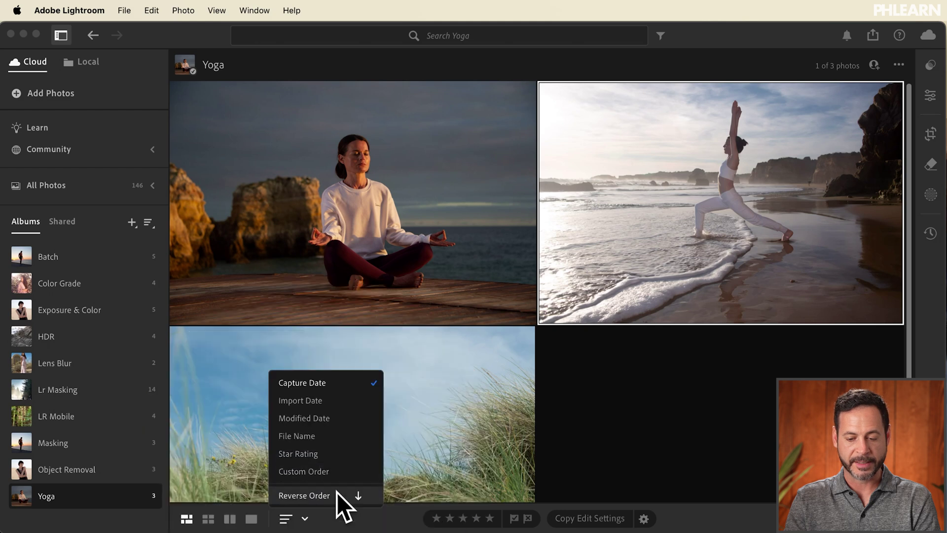
click(424, 522)
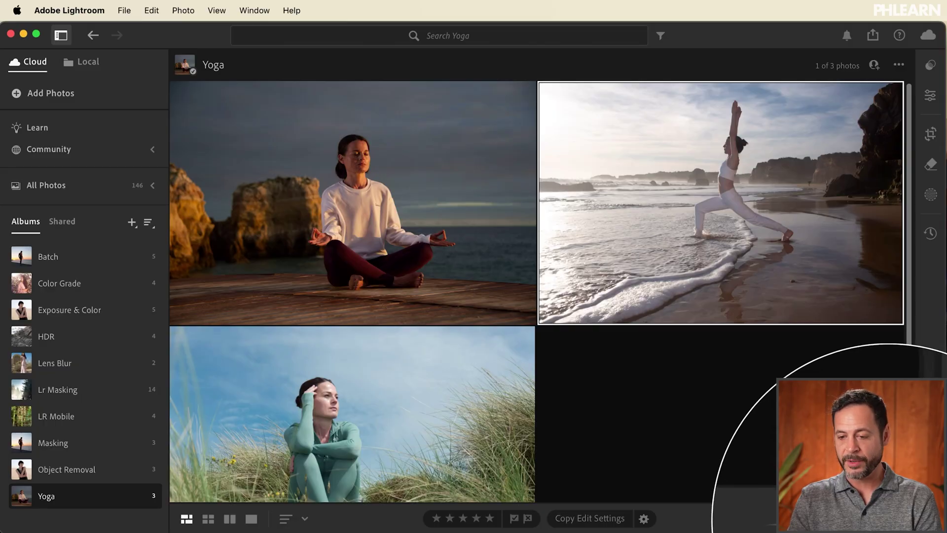
key(super+minus)
key(super+minus)
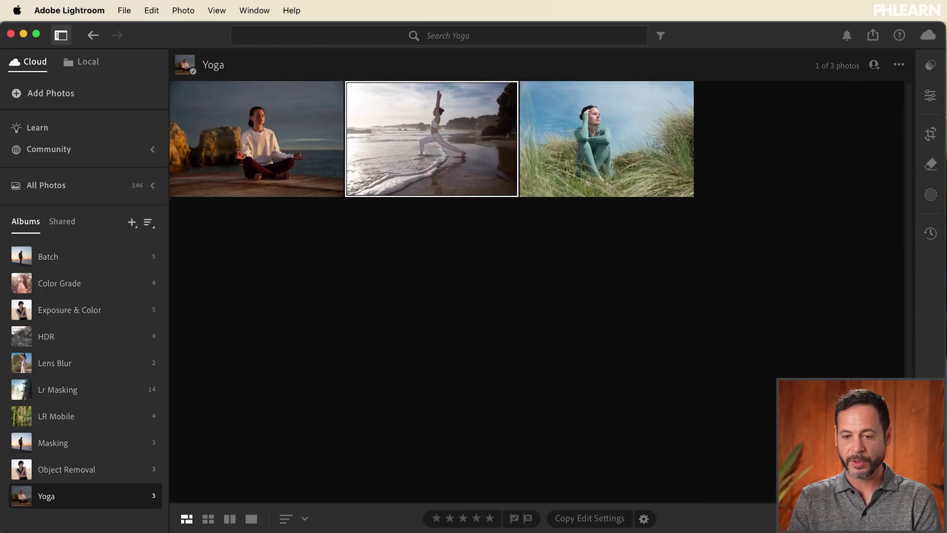
key(super+equal)
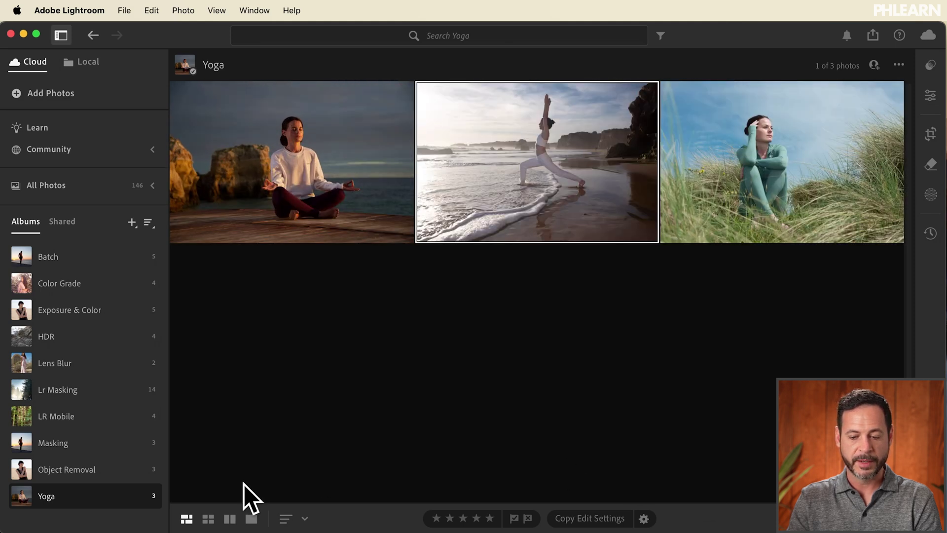
key(super+equal)
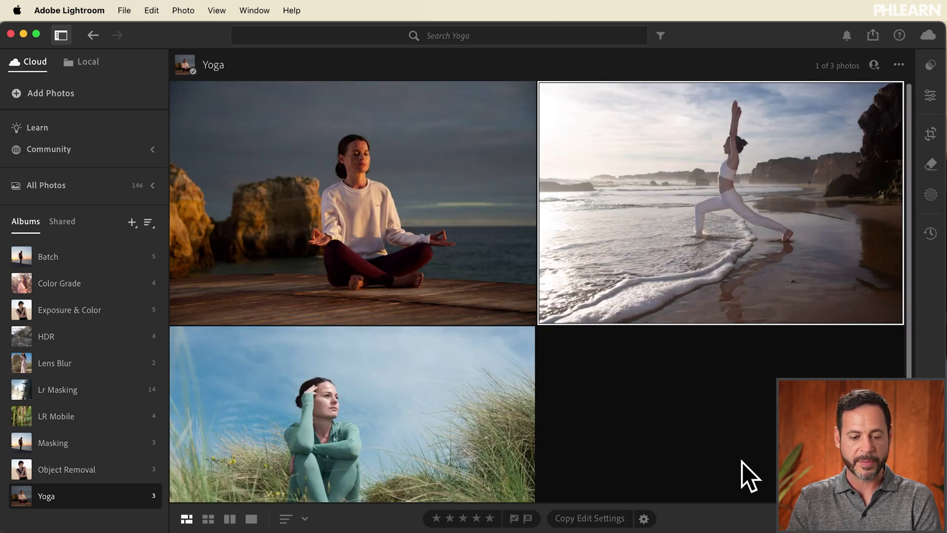
View the shared albums, and review the Yoga album's Share & Invite permissions and settings without changing them
click(58, 224)
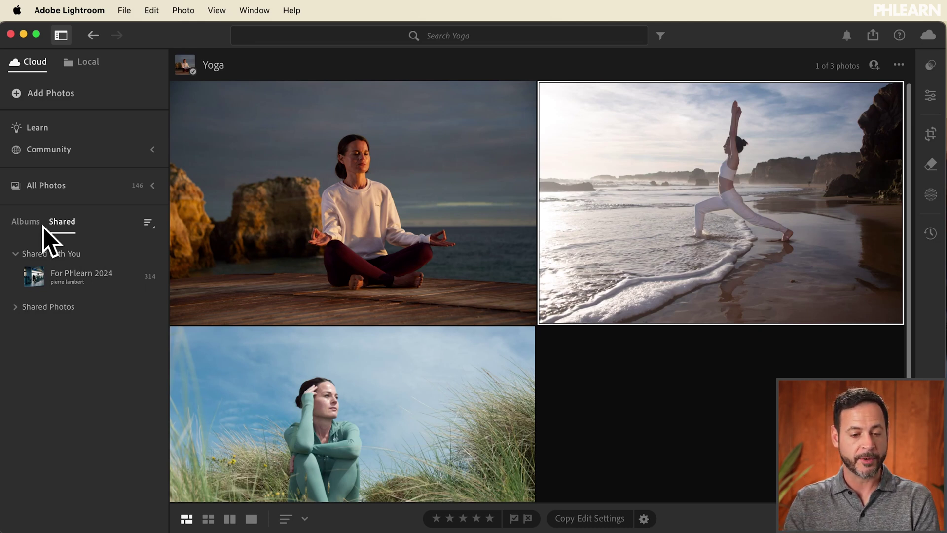
click(28, 223)
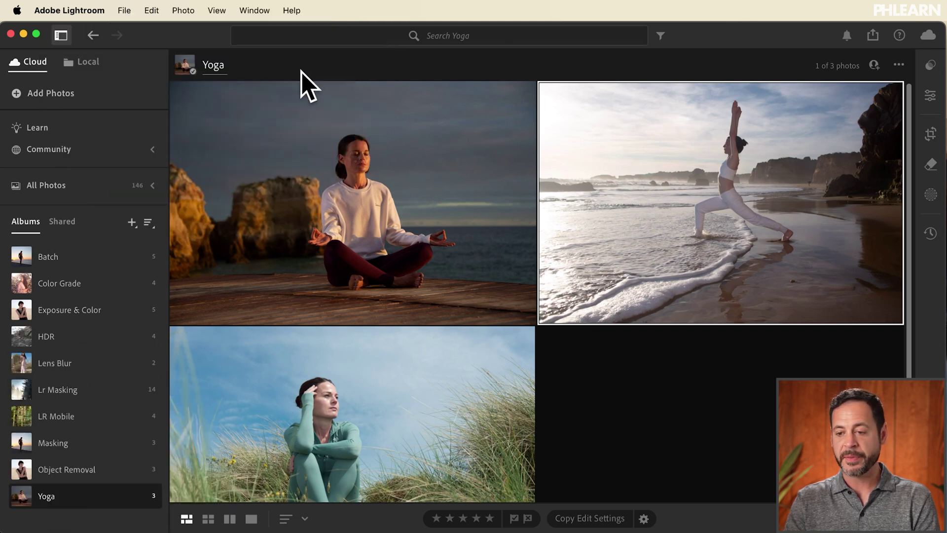
click(874, 66)
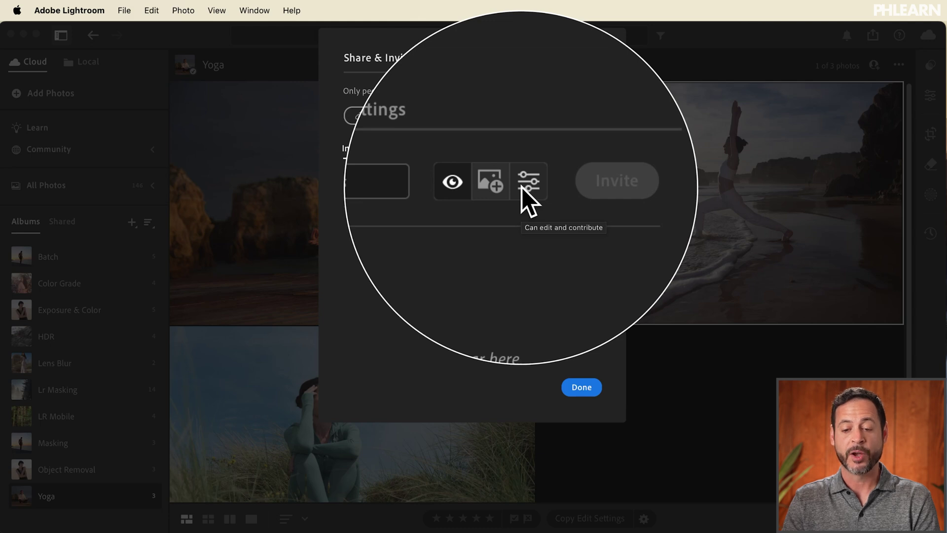
click(445, 149)
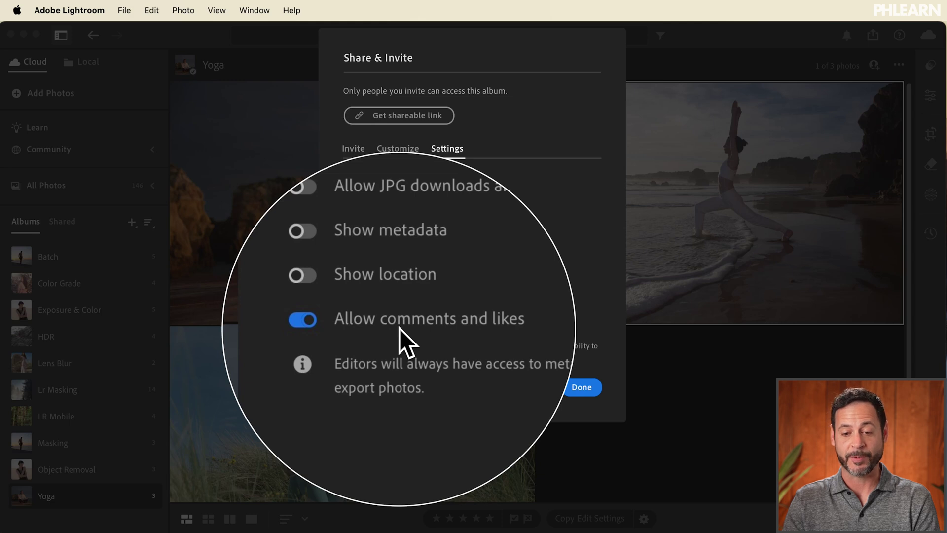
click(577, 388)
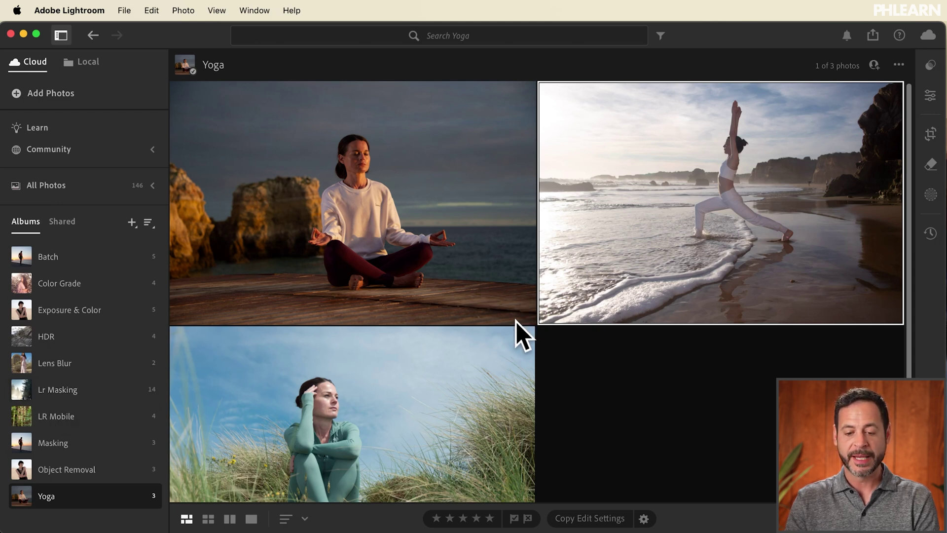
Open the beach lunge photo in single-photo view, look through the album's other photos and return to it
double_click(695, 200)
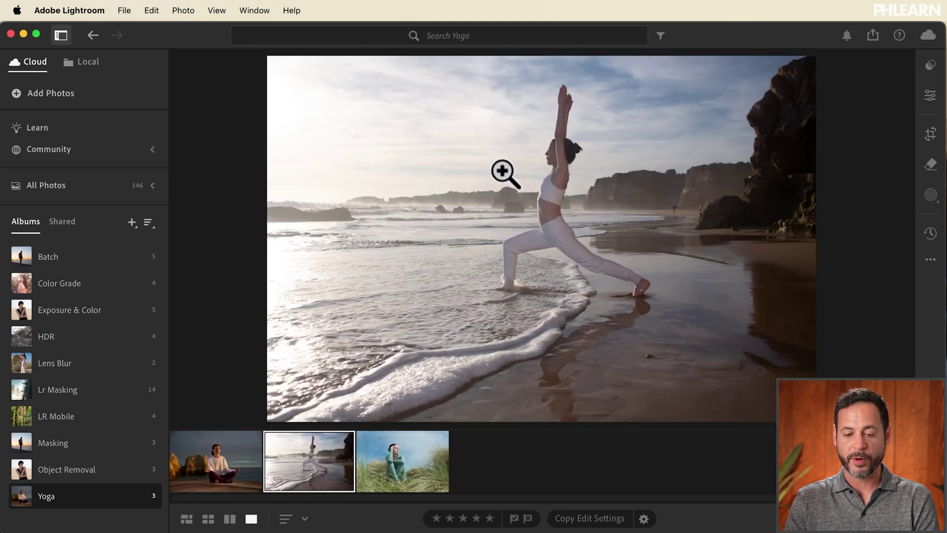
click(232, 451)
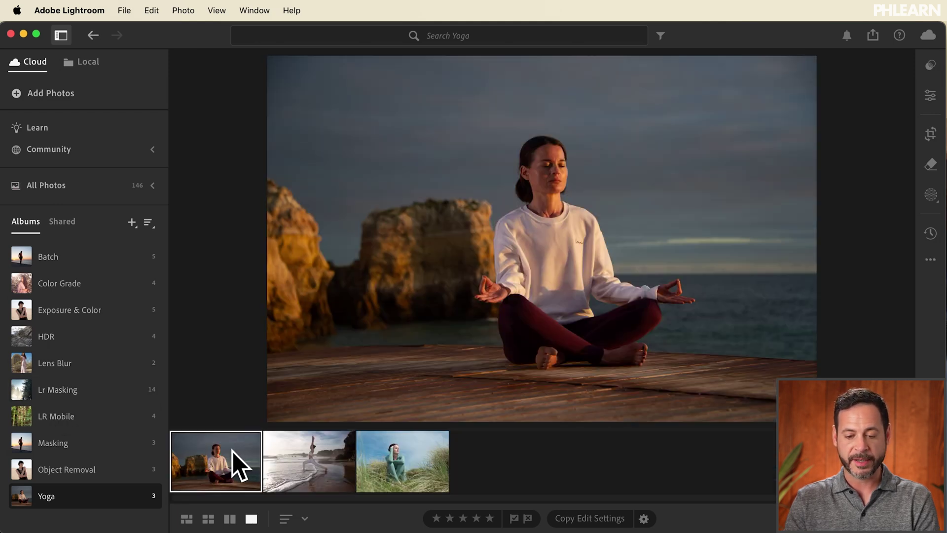
click(324, 457)
click(406, 460)
click(332, 459)
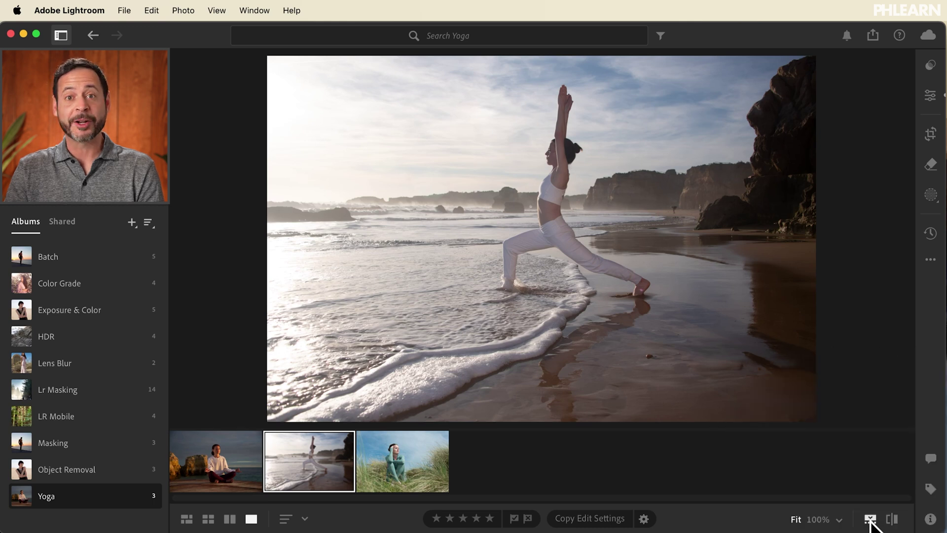
Hide the filmstrip, hide and restore the albums sidebar, and show the filmstrip again
click(870, 520)
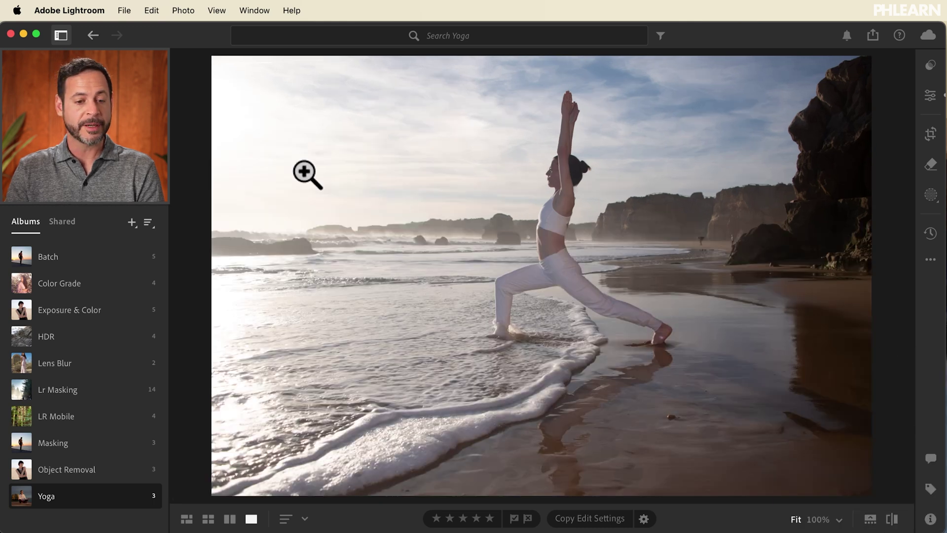
click(60, 37)
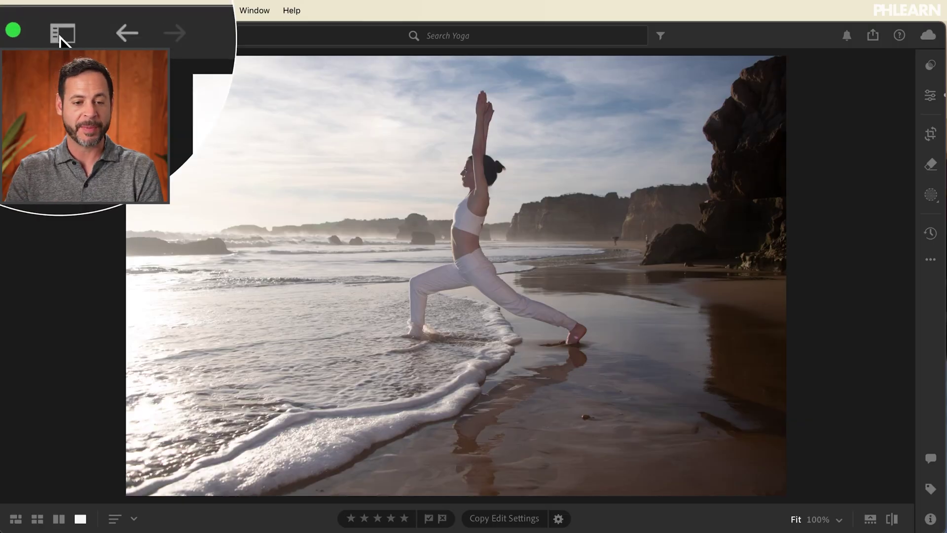
click(61, 36)
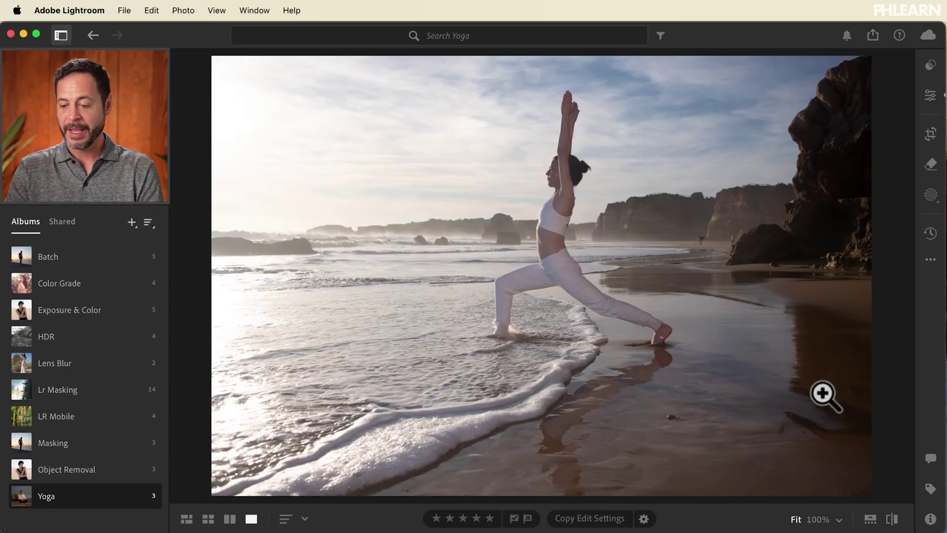
click(870, 519)
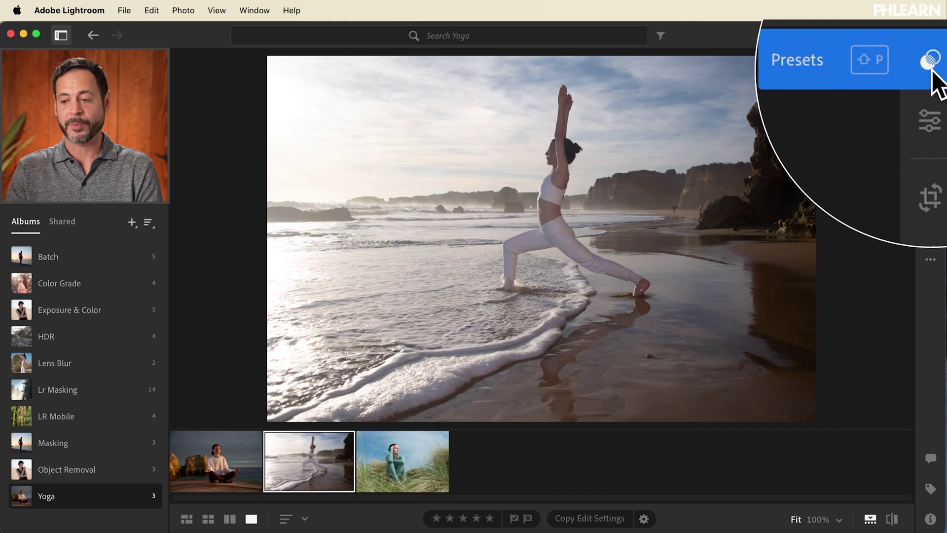
Try a high-contrast recommended preset on the beach lunge photo at an amount of 18, and reset it
click(930, 65)
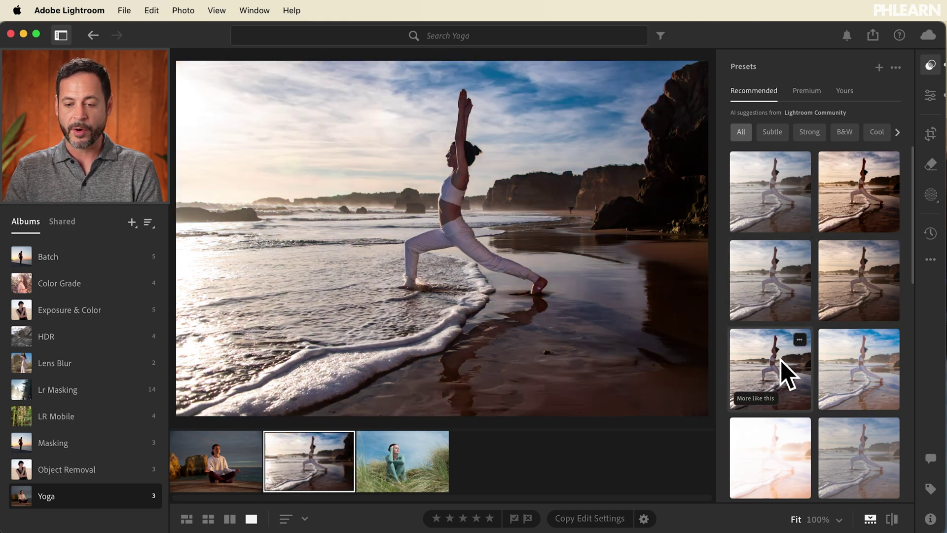
click(771, 357)
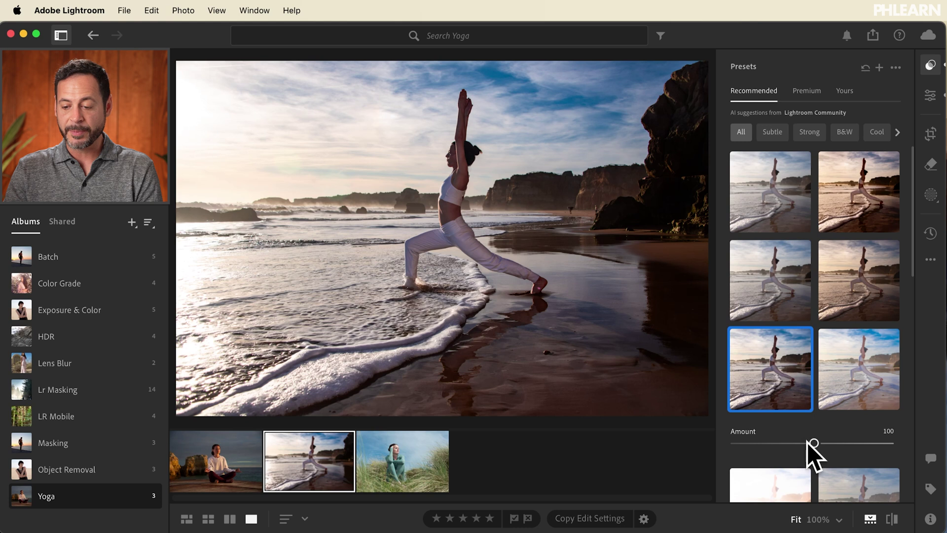
drag(815, 442, 749, 441)
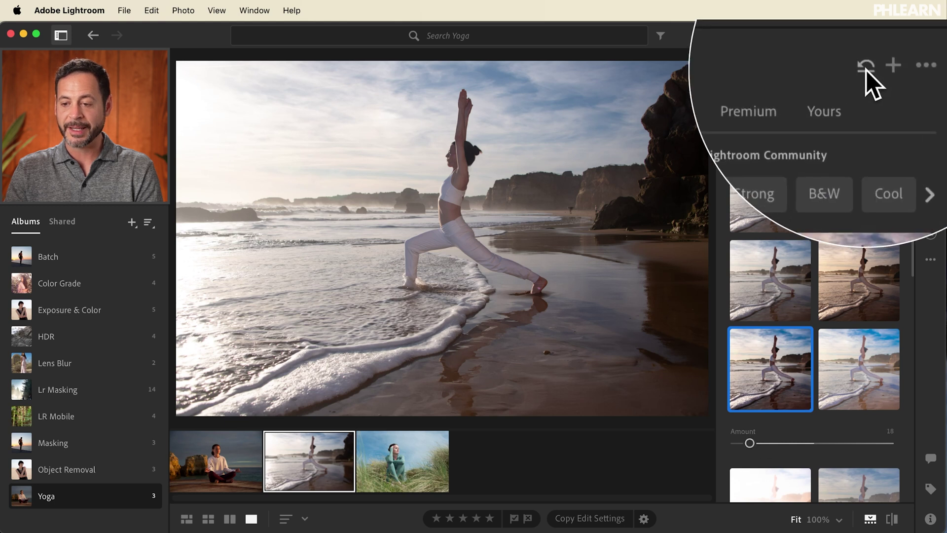
click(865, 68)
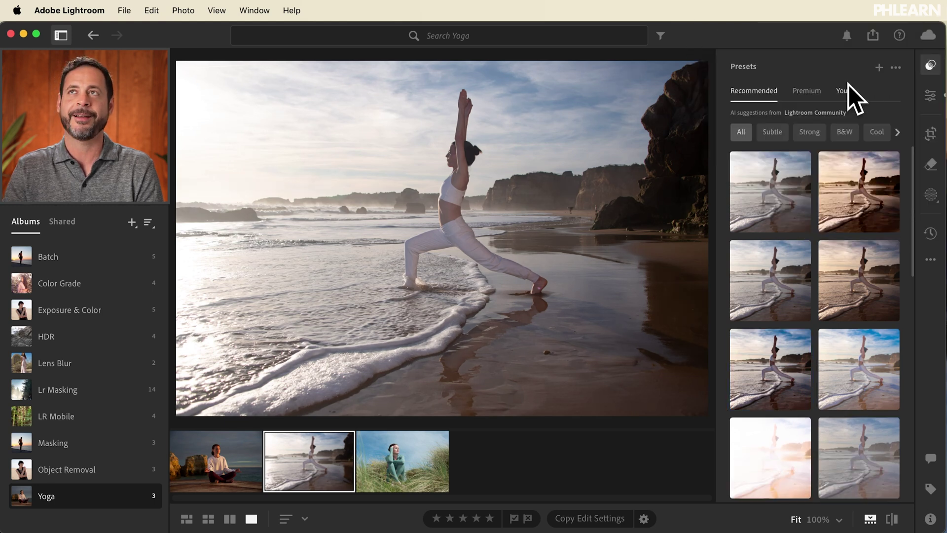
Try the premium Adaptive: Subject preset Warm Light at an amount of 74, reset it, and view the user presets
click(808, 92)
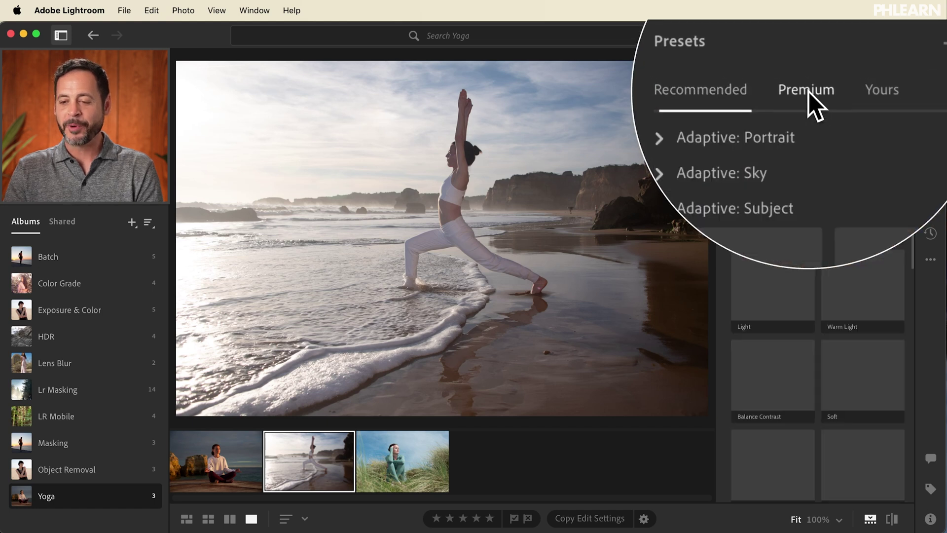
click(732, 153)
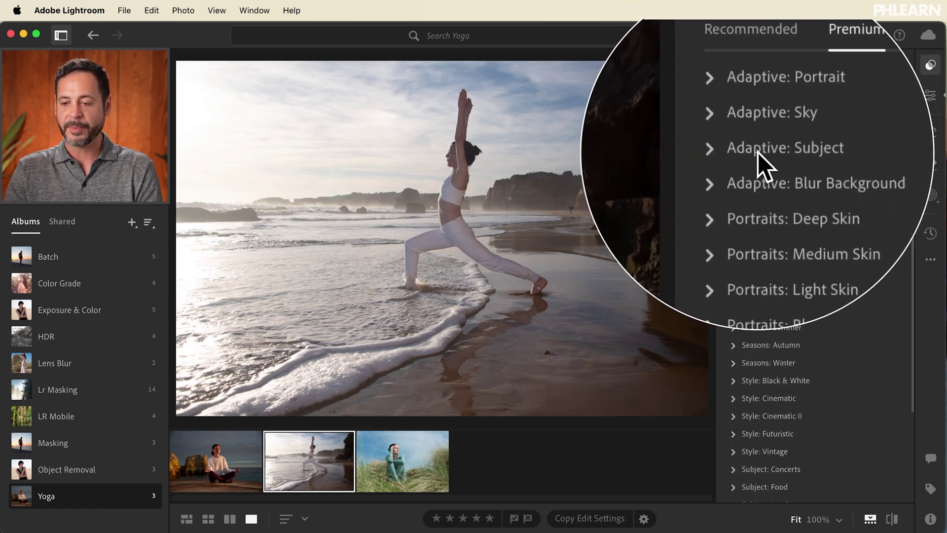
click(734, 151)
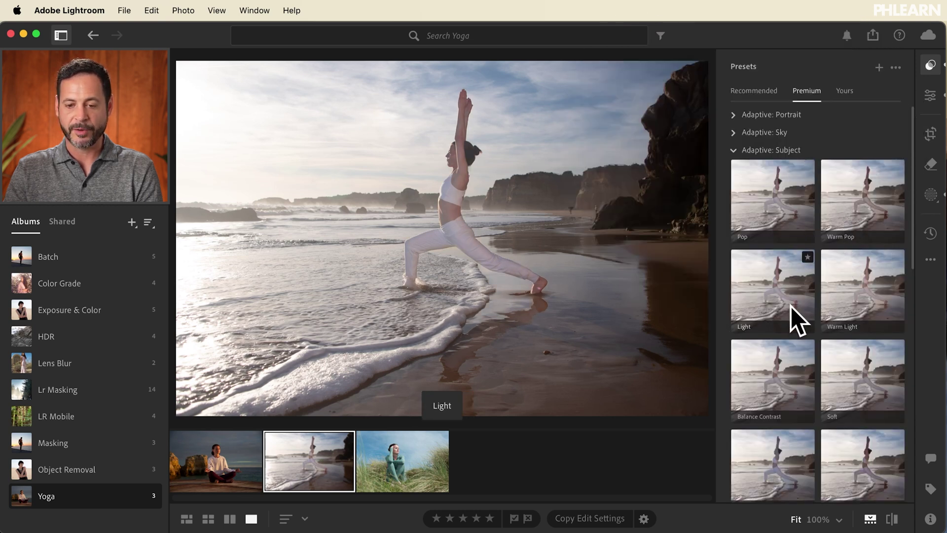
click(851, 300)
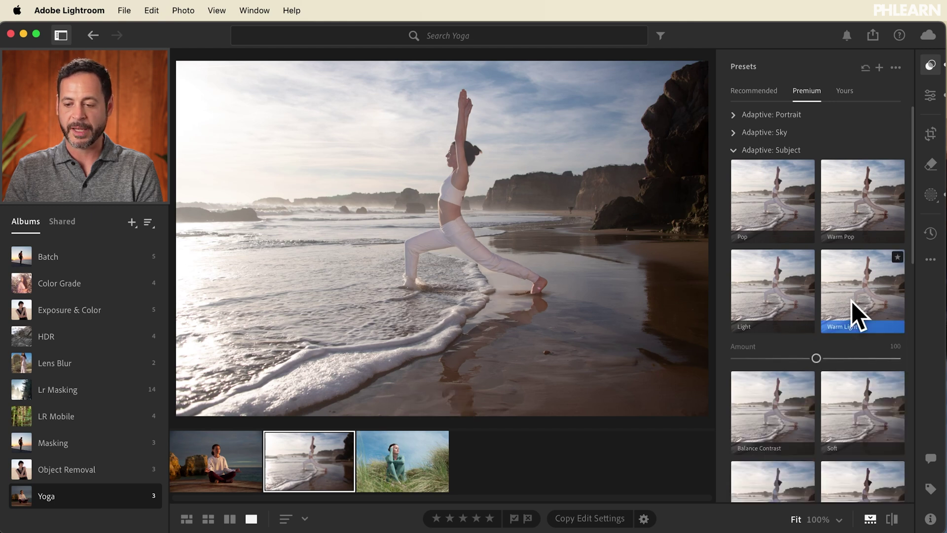
mouse_move(816, 357)
mouse_down()
mouse_move(762, 358)
mouse_move(812, 359)
mouse_up()
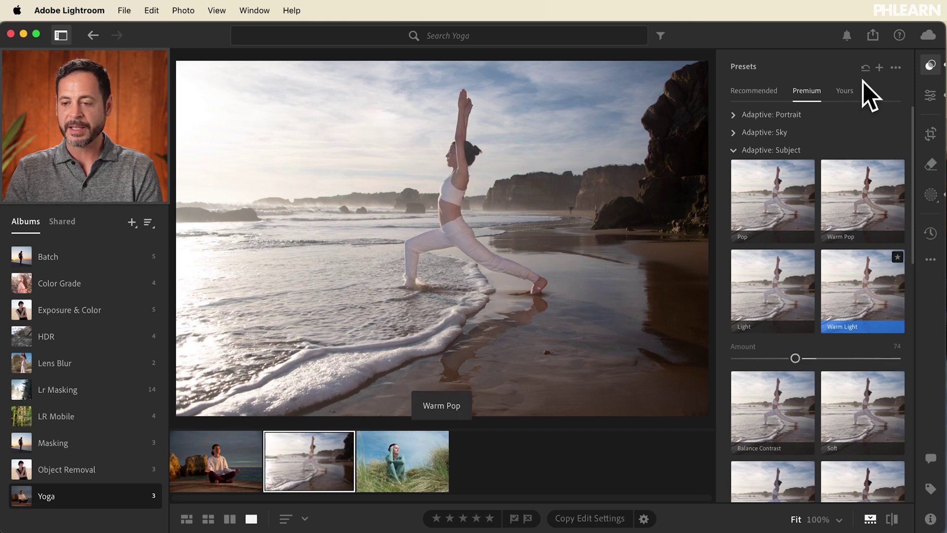
click(864, 69)
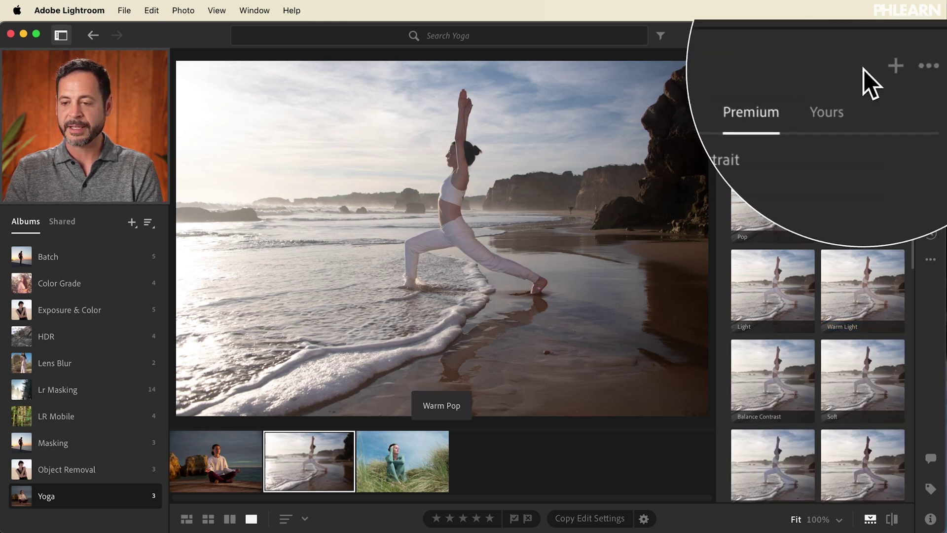
click(848, 94)
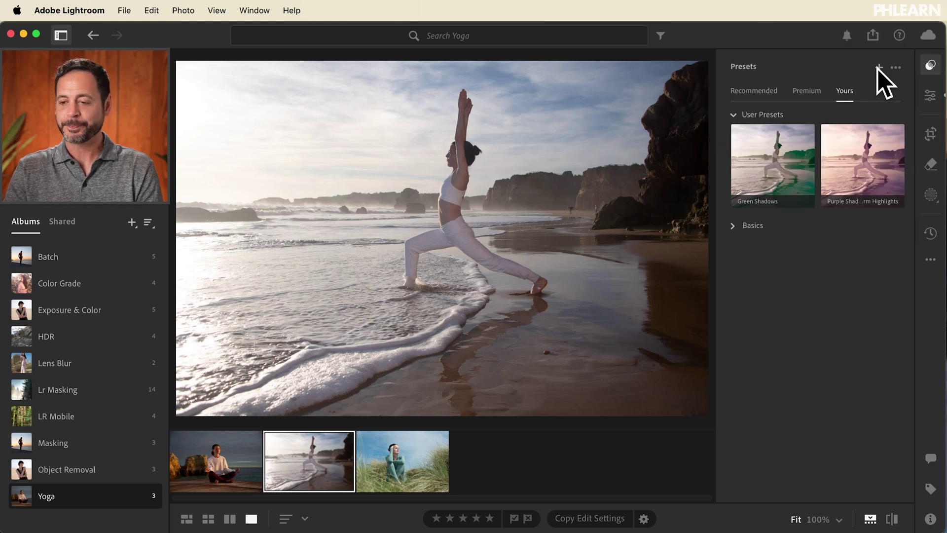
click(929, 66)
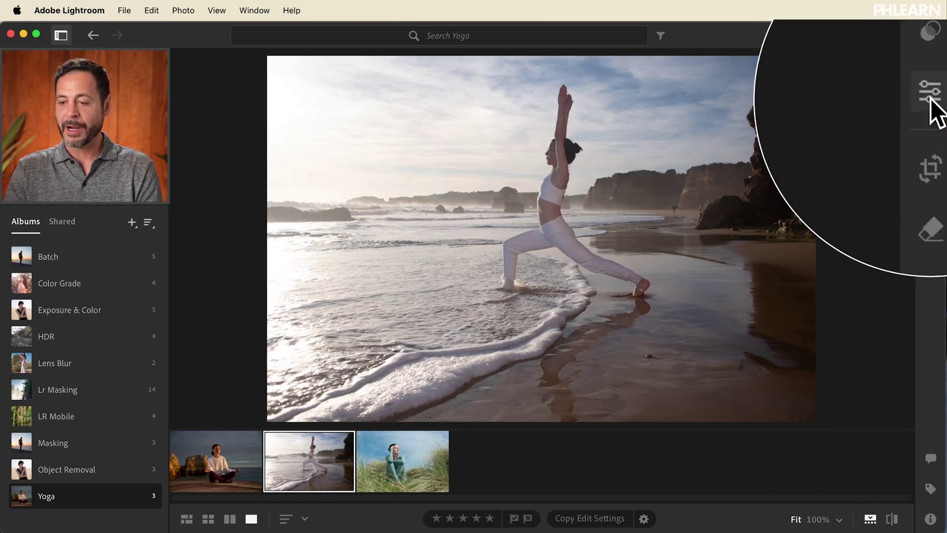
Apply the Auto edit adjustments to the beach lunge photo and turn on Lens Blur
click(931, 96)
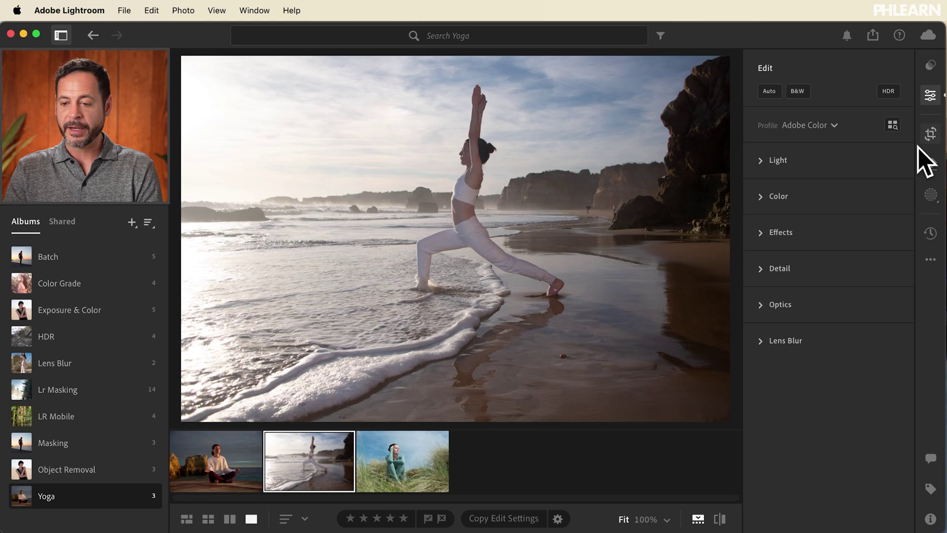
click(768, 94)
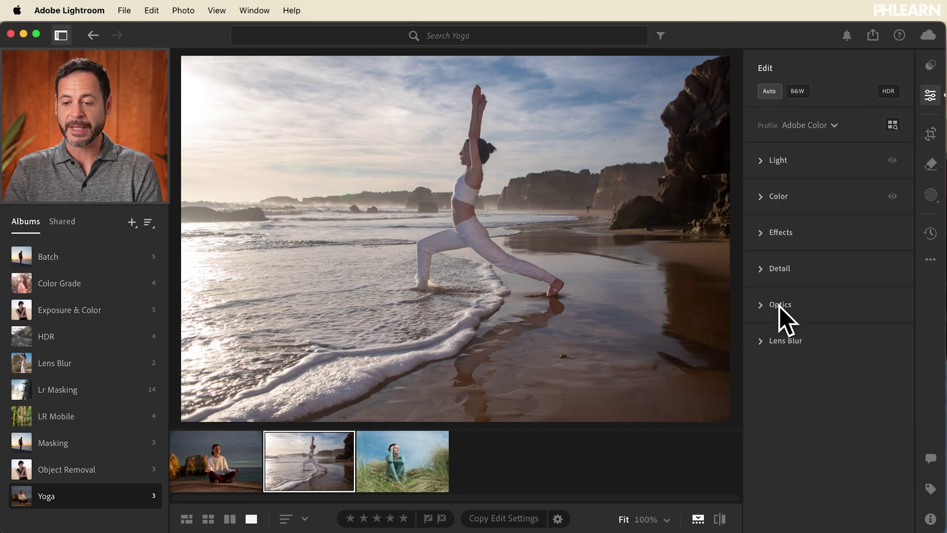
click(760, 345)
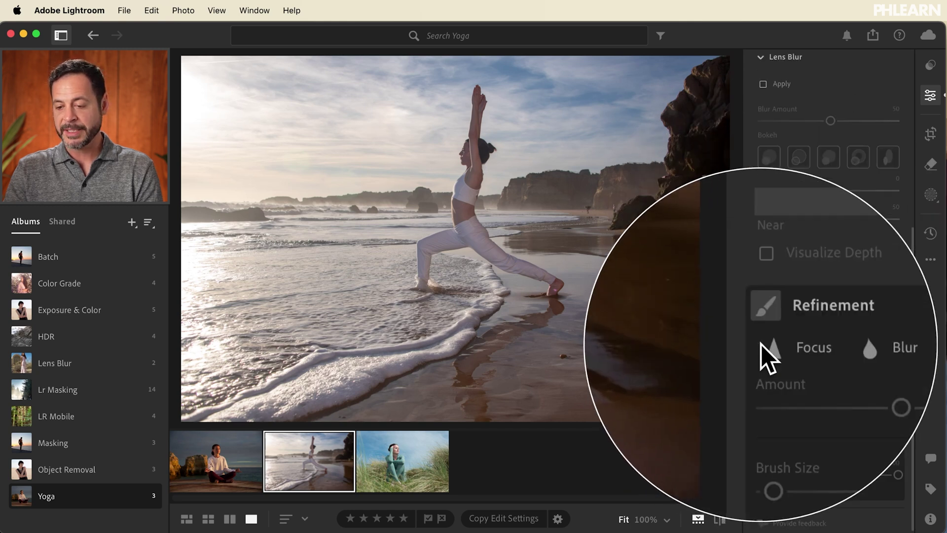
click(762, 84)
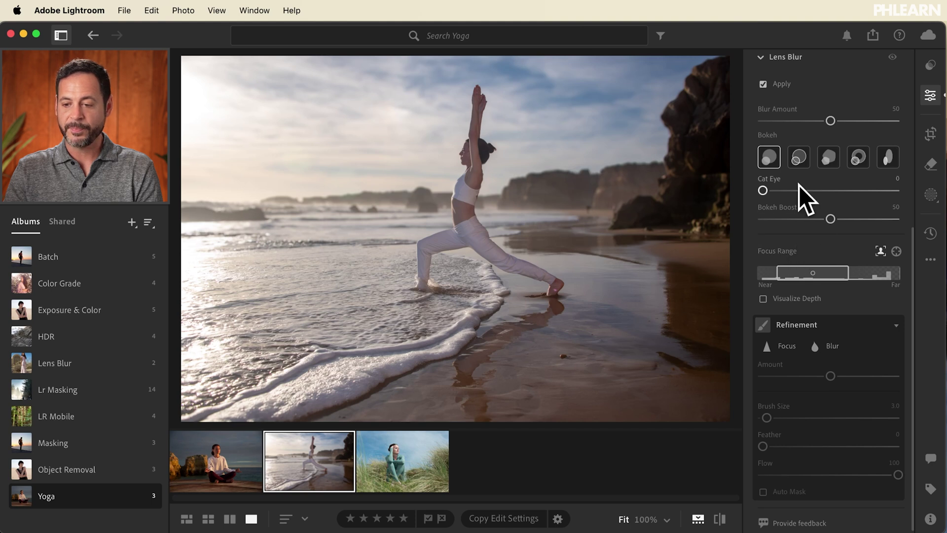
Set the Lens Blur amount to 52 and collapse the Lens Blur settings
mouse_move(830, 121)
mouse_down()
mouse_move(755, 121)
mouse_move(869, 121)
mouse_move(796, 122)
mouse_move(853, 120)
mouse_move(833, 121)
mouse_up()
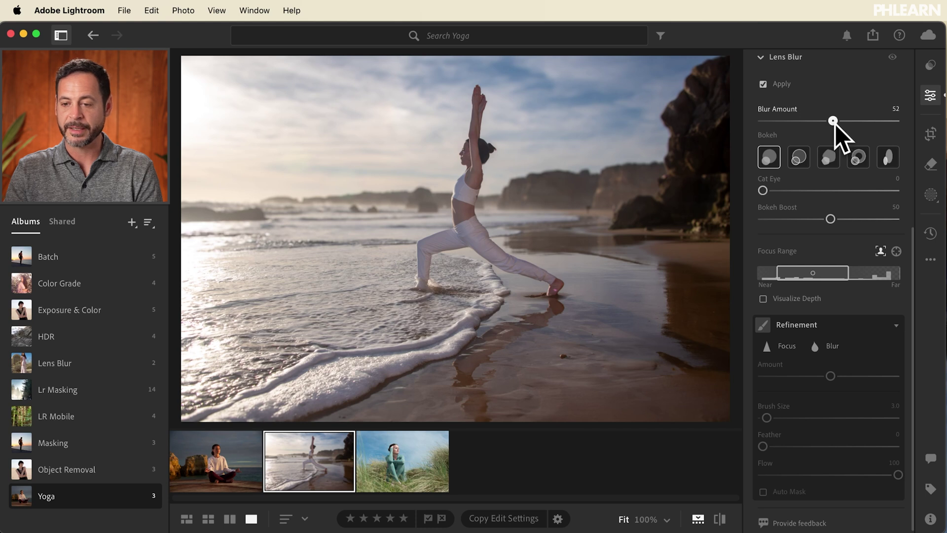
click(761, 58)
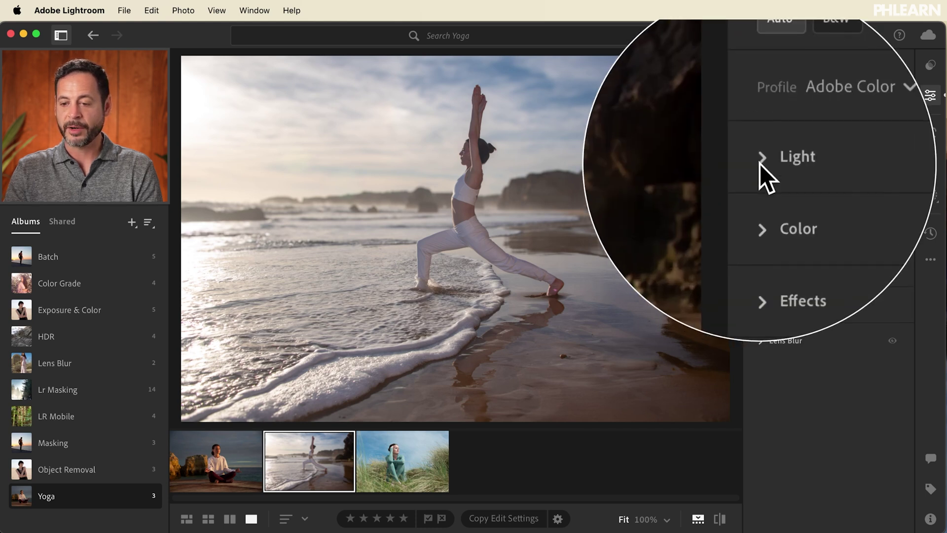
Review the Light, Color and Color Grading adjustments of the beach lunge photo, and close the edit settings
click(761, 160)
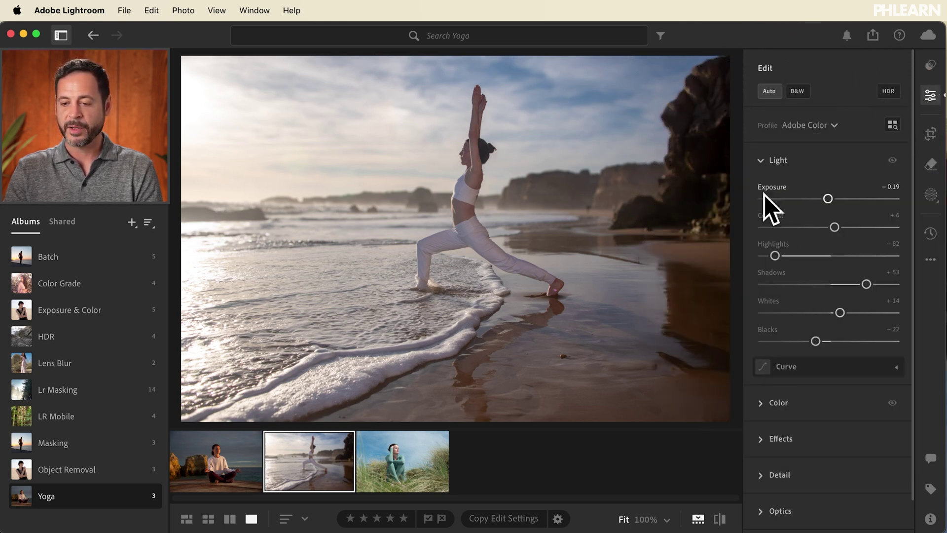
click(759, 159)
click(760, 198)
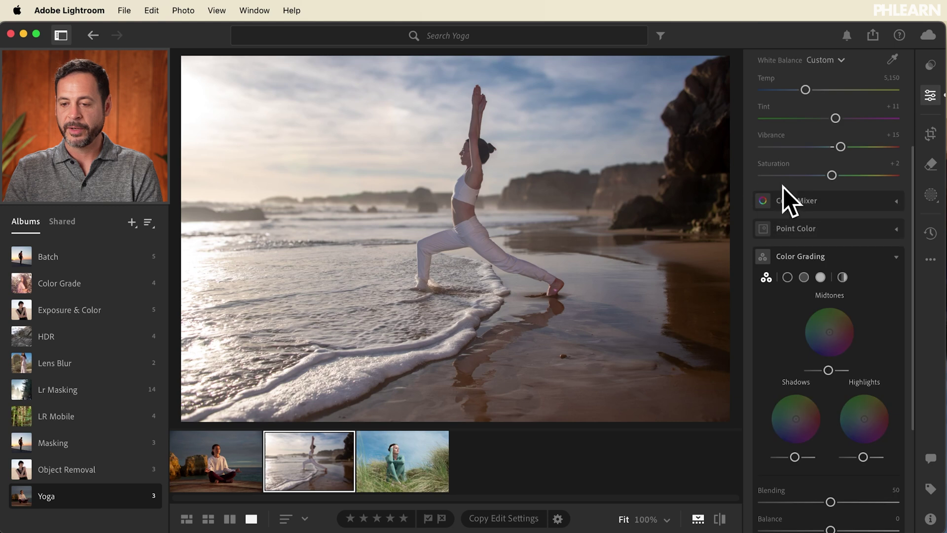
scroll(803, 120, up, 2)
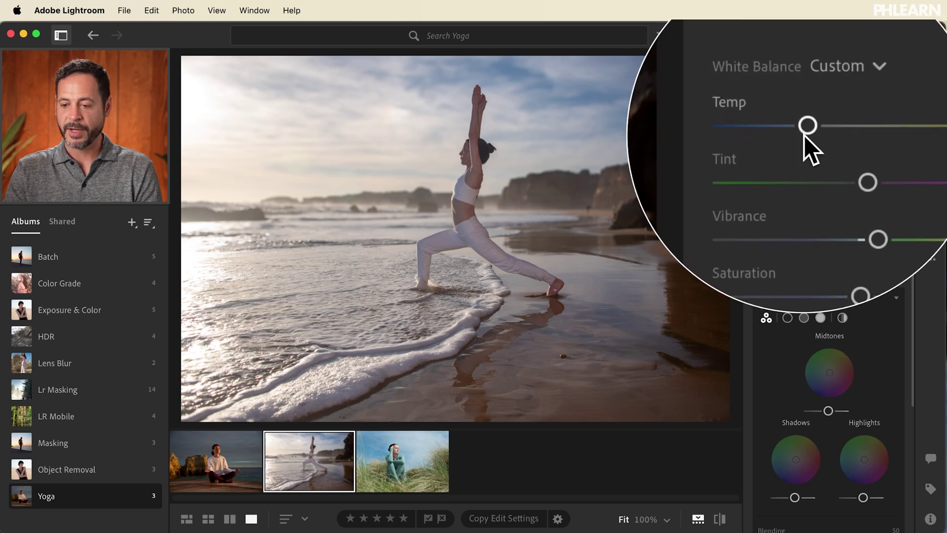
scroll(802, 310, down, 4)
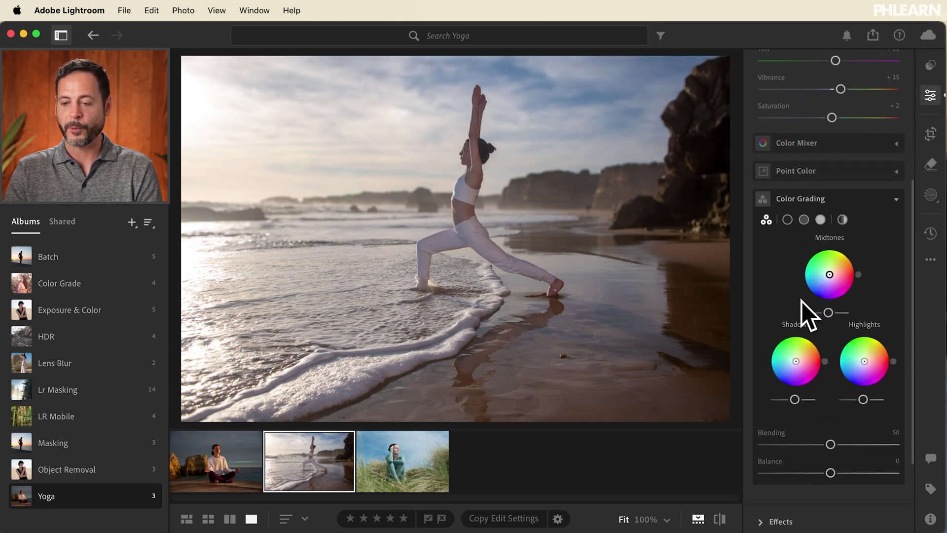
click(895, 199)
scroll(848, 232, up, 5)
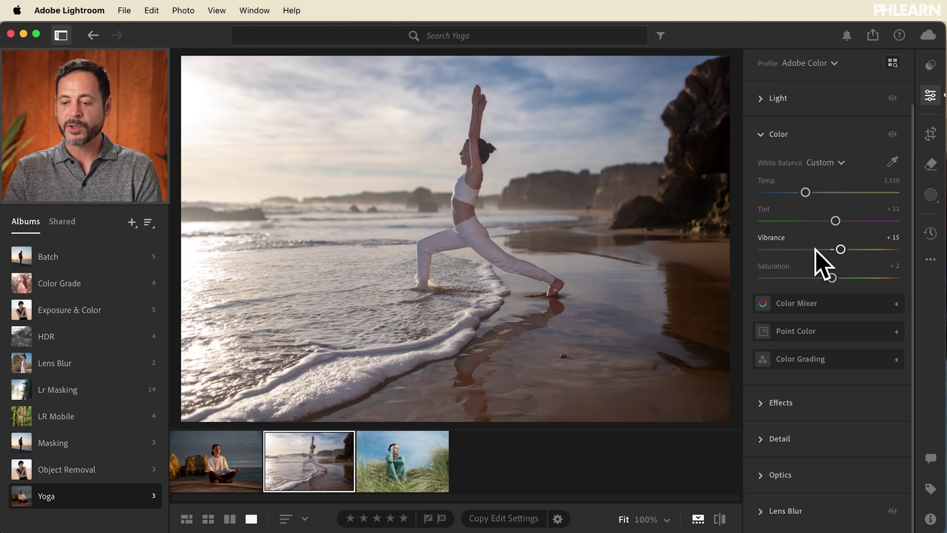
click(762, 140)
scroll(776, 184, up, 2)
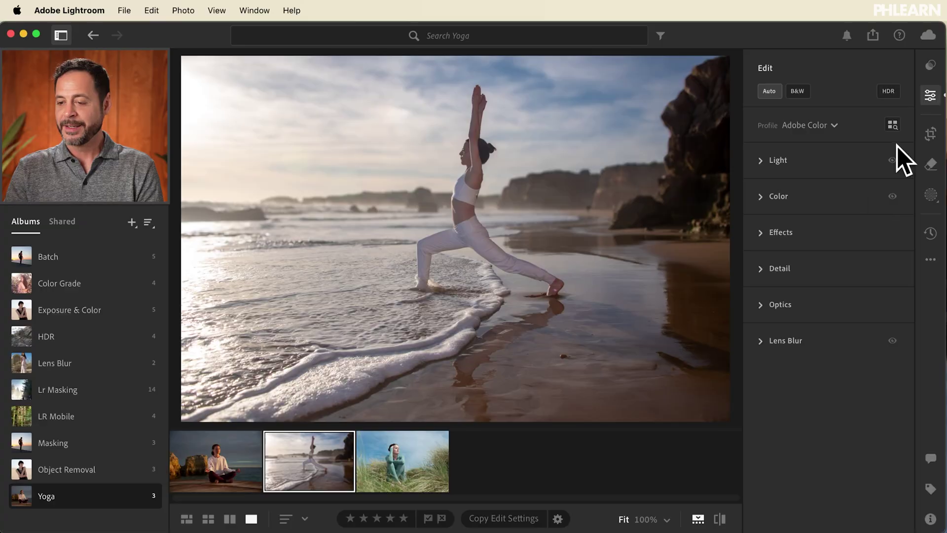
click(929, 95)
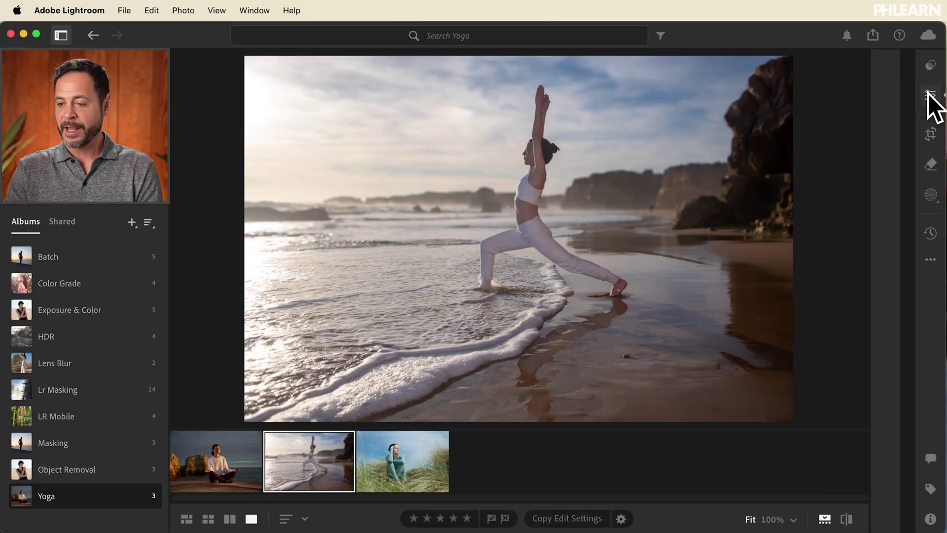
Crop the beach lunge photo tighter around the woman at the original 3 x 2 aspect, cutting out the large rock formation
click(931, 134)
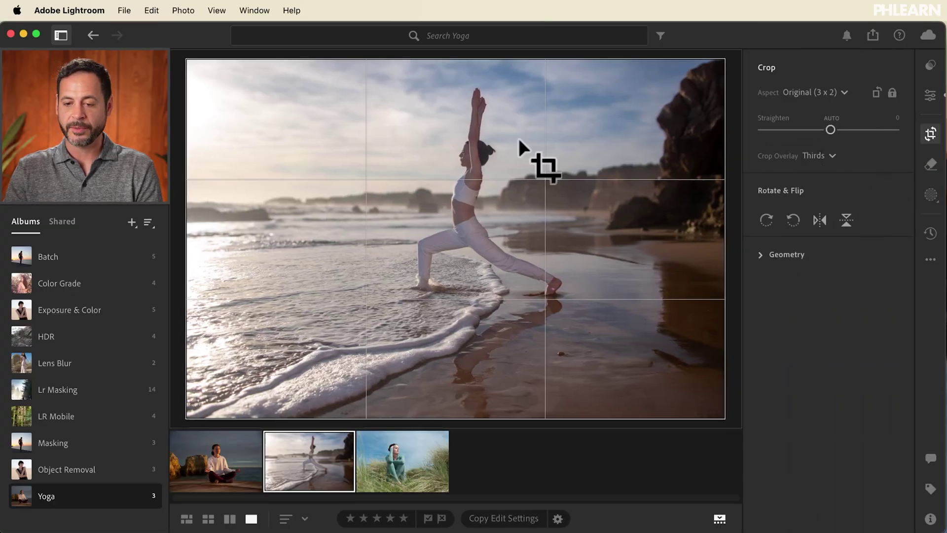
drag(731, 58, 676, 81)
drag(644, 113, 631, 226)
key(Return)
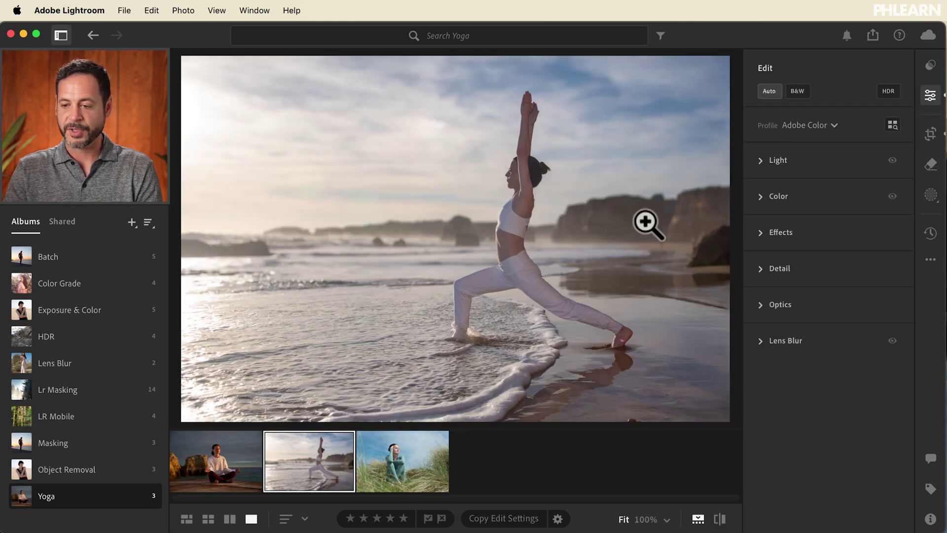
Remove the two distant people on the beach with the generative AI Remove brush at size 24
click(930, 167)
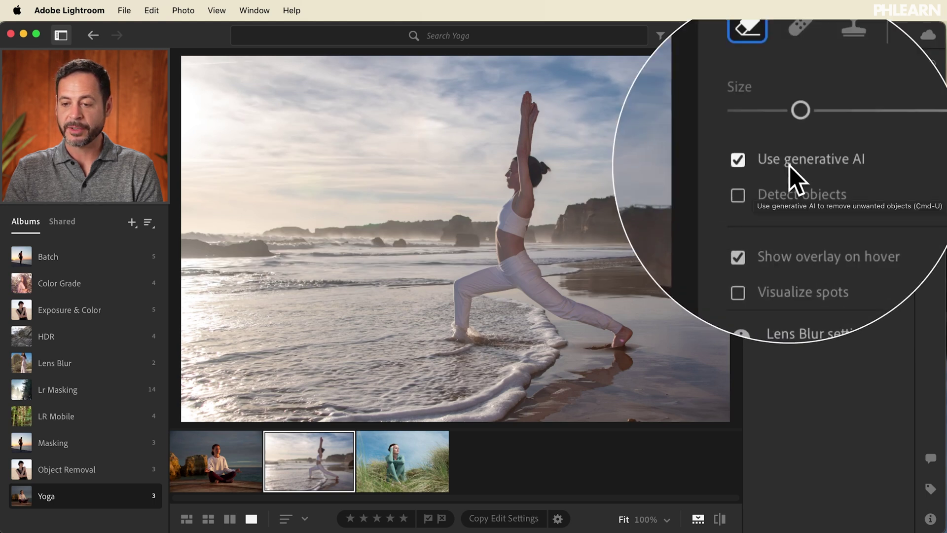
click(668, 254)
drag(676, 253, 458, 270)
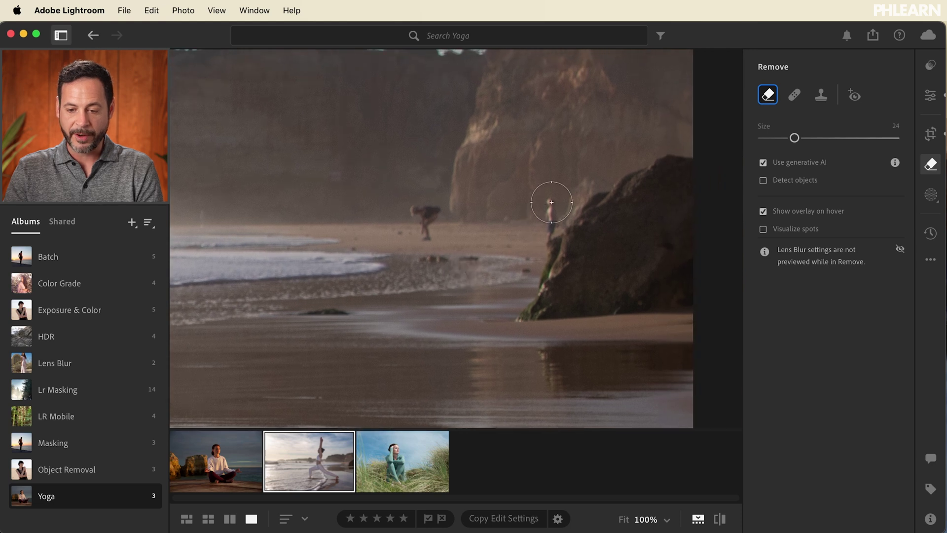
drag(546, 234, 546, 237)
drag(419, 227, 411, 204)
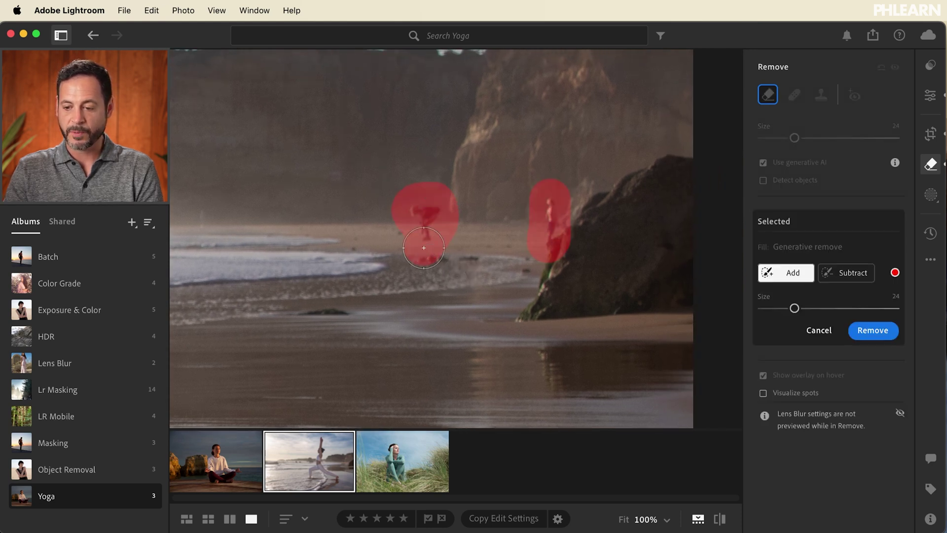
click(871, 330)
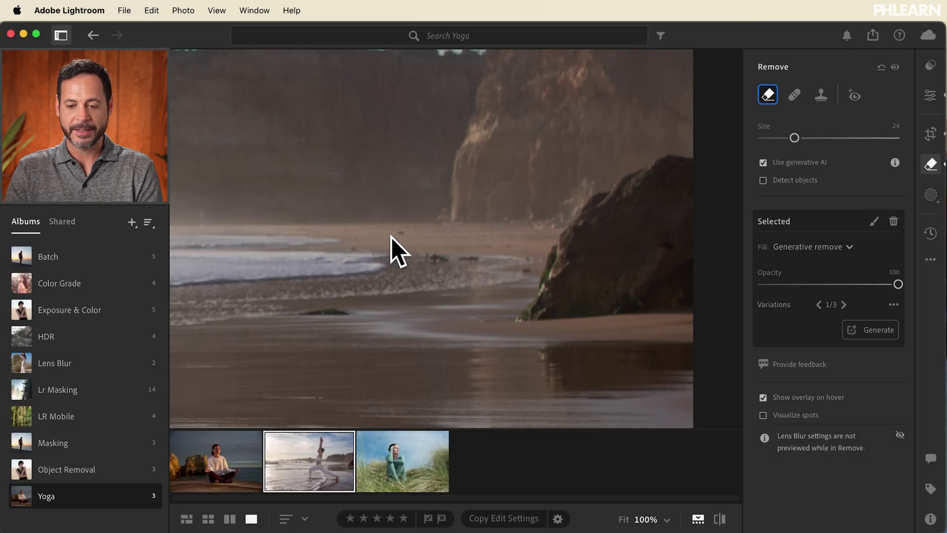
key(z)
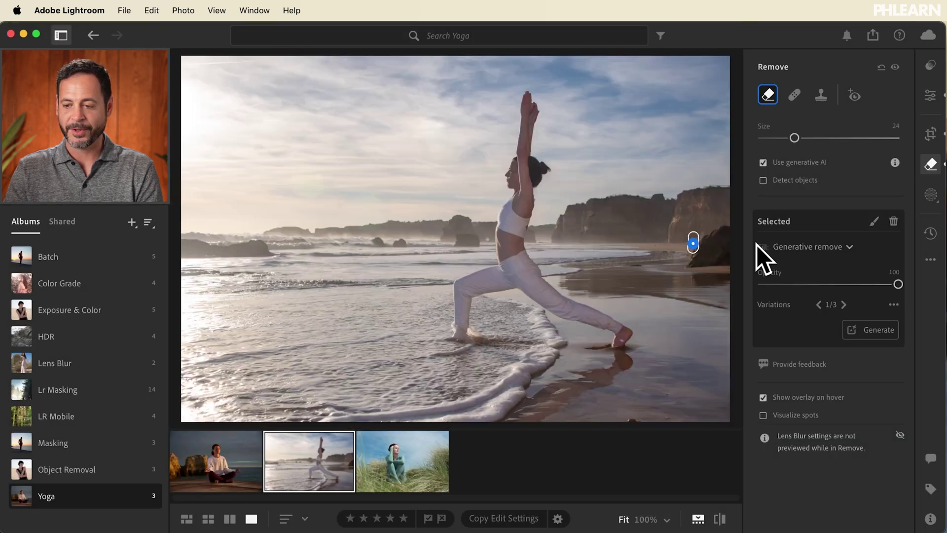
Create a mask covering the entire person in the beach lunge photo
click(930, 195)
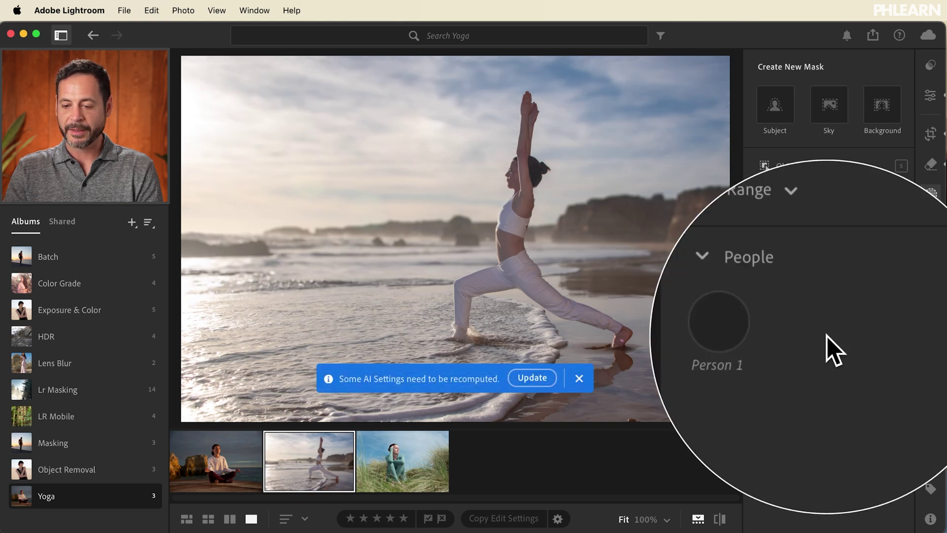
click(773, 328)
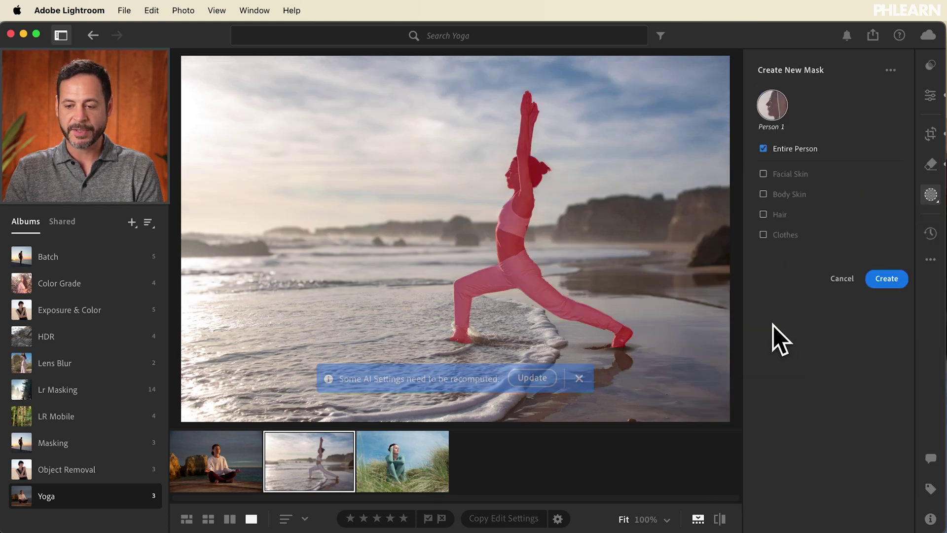
click(880, 279)
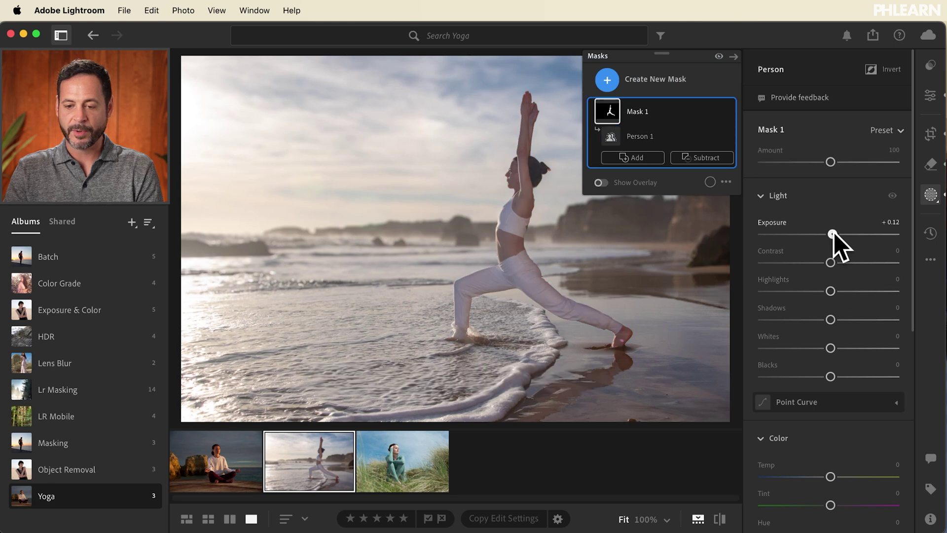
Set the person mask's Contrast to 13 and Exposure to 0.48, comparing the photo with and without the mask
drag(835, 257, 841, 258)
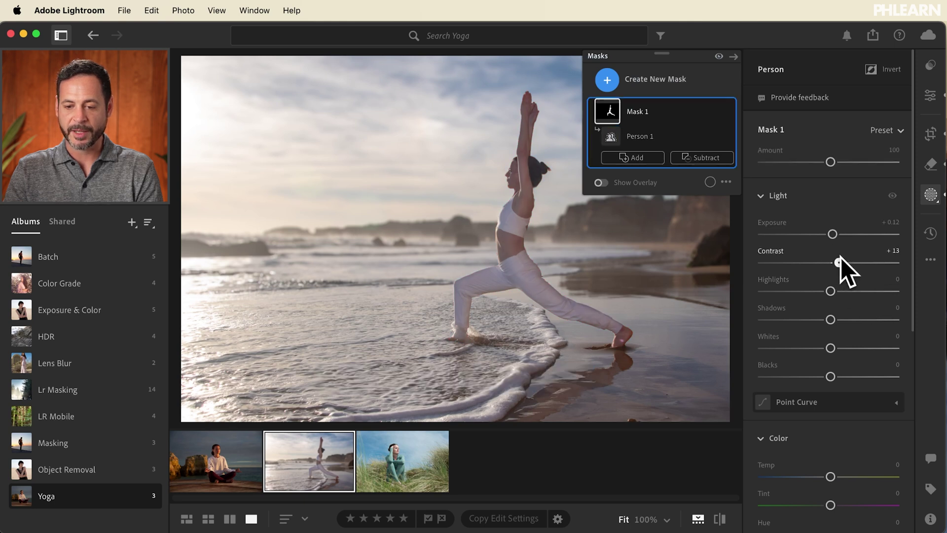
click(729, 112)
click(730, 112)
drag(832, 232, 838, 232)
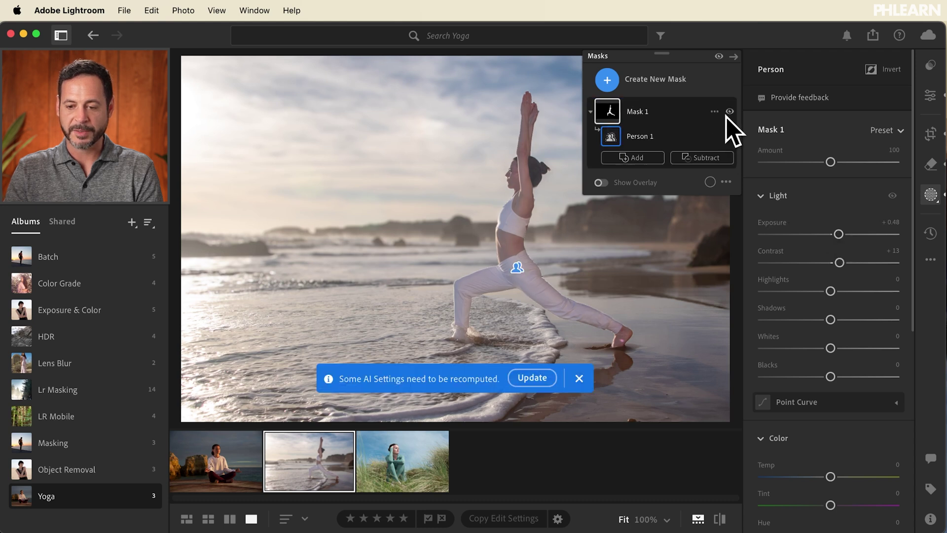
Compare the photo with and without the person mask, and set the mask's Contrast to 22 and Temp to 7
click(728, 114)
click(728, 114)
click(728, 114)
click(728, 113)
drag(842, 264, 847, 262)
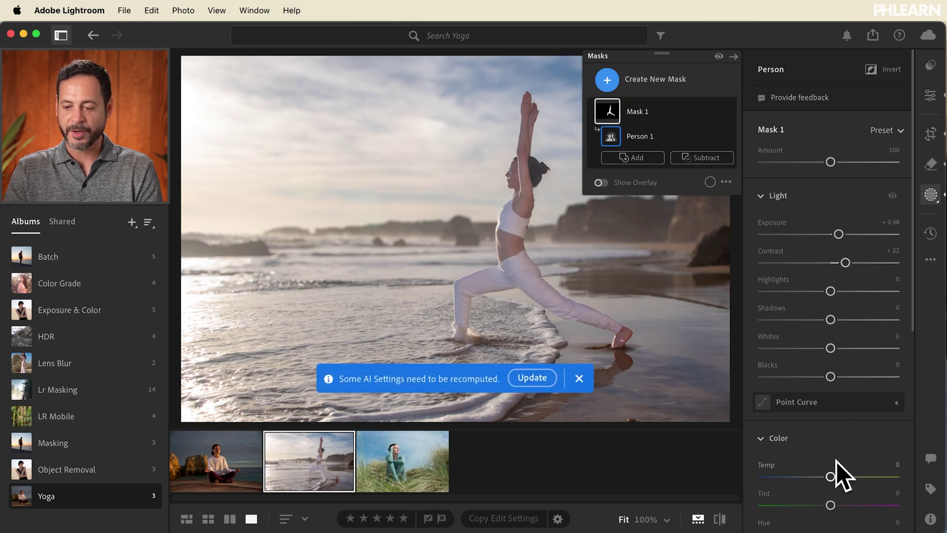
drag(827, 476, 836, 476)
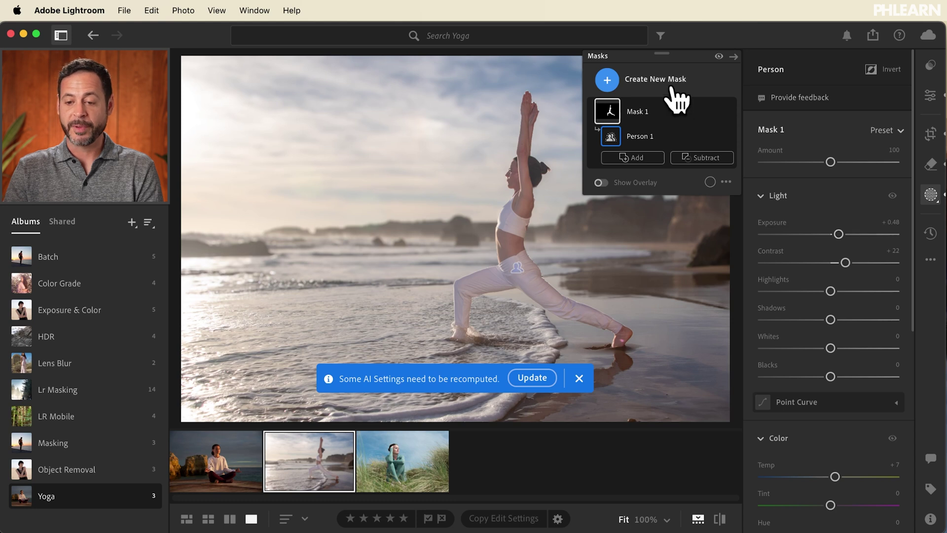
View the available mask types without adding another mask, and close the masking settings
click(652, 81)
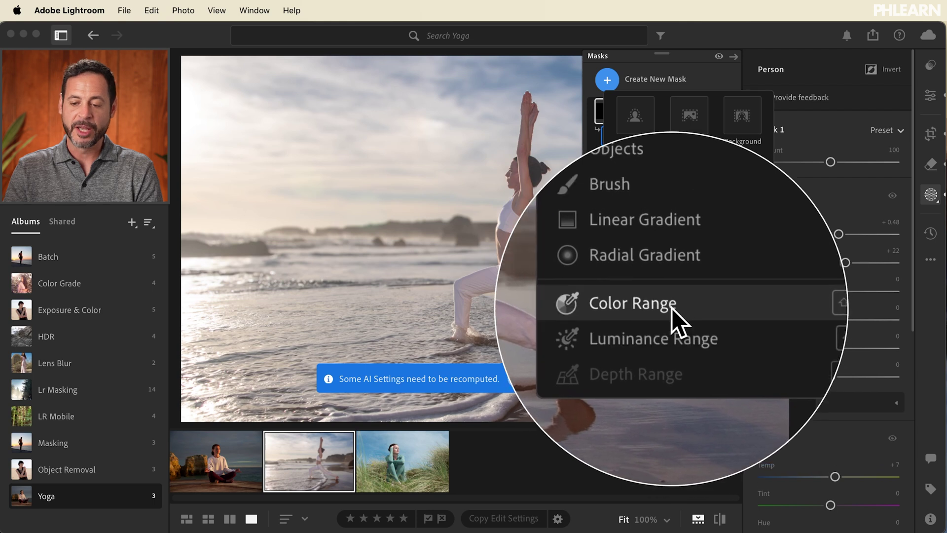
click(722, 79)
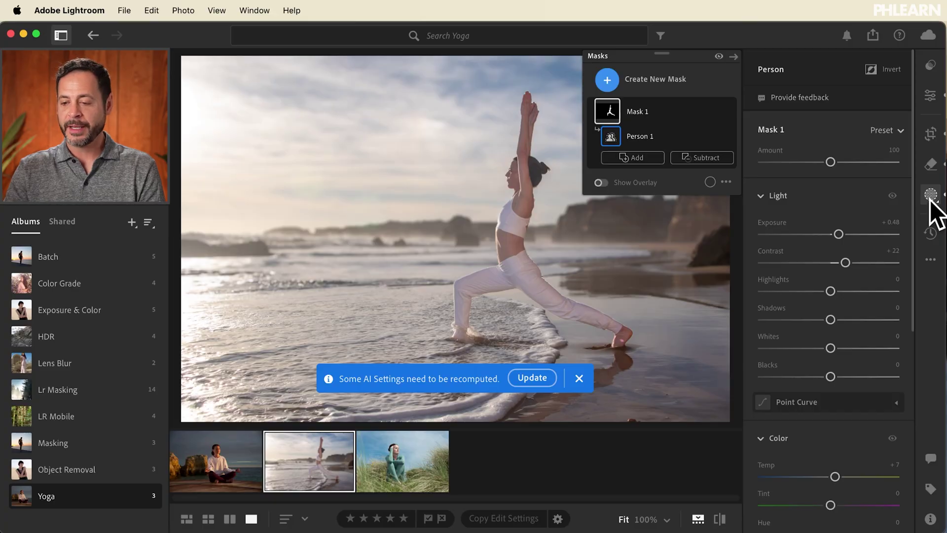
click(932, 196)
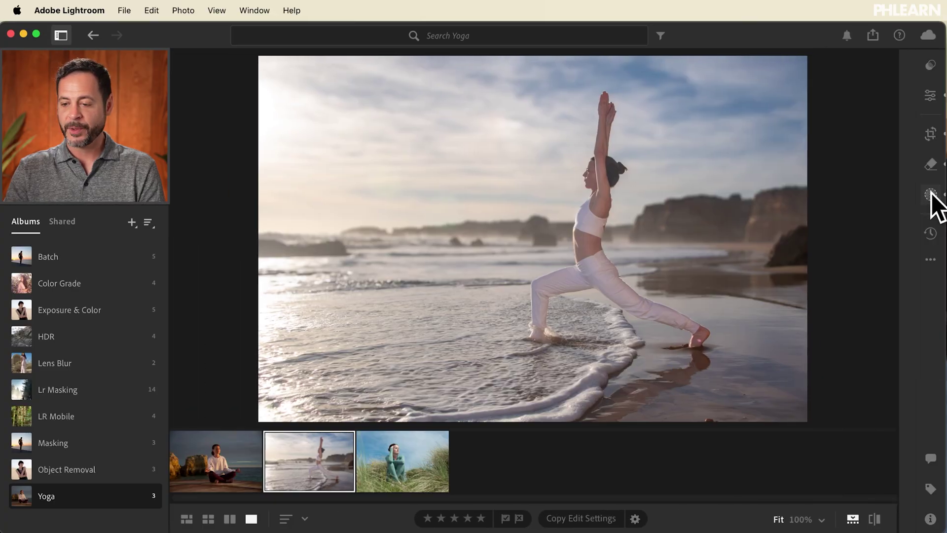
Save the current edit as a named version called 01, and preview the Original and 01 versions
click(930, 232)
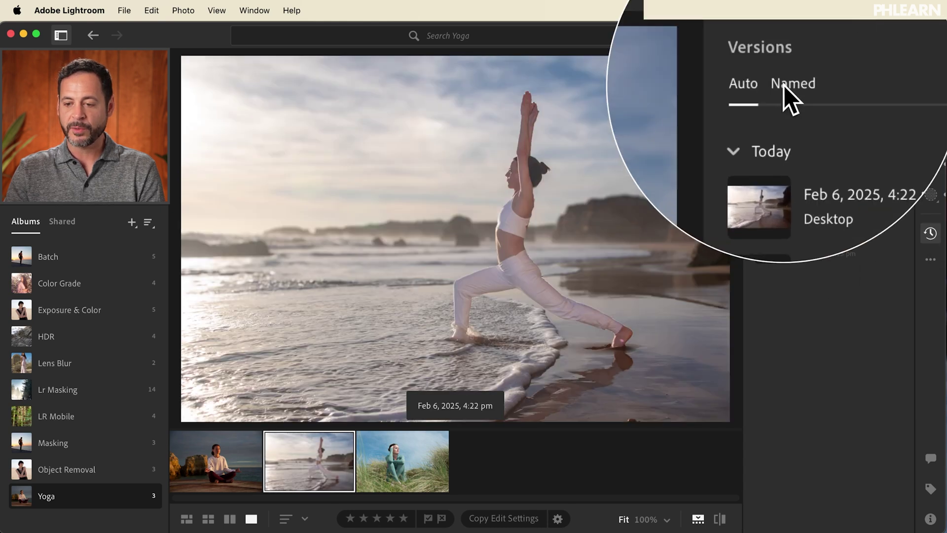
click(787, 84)
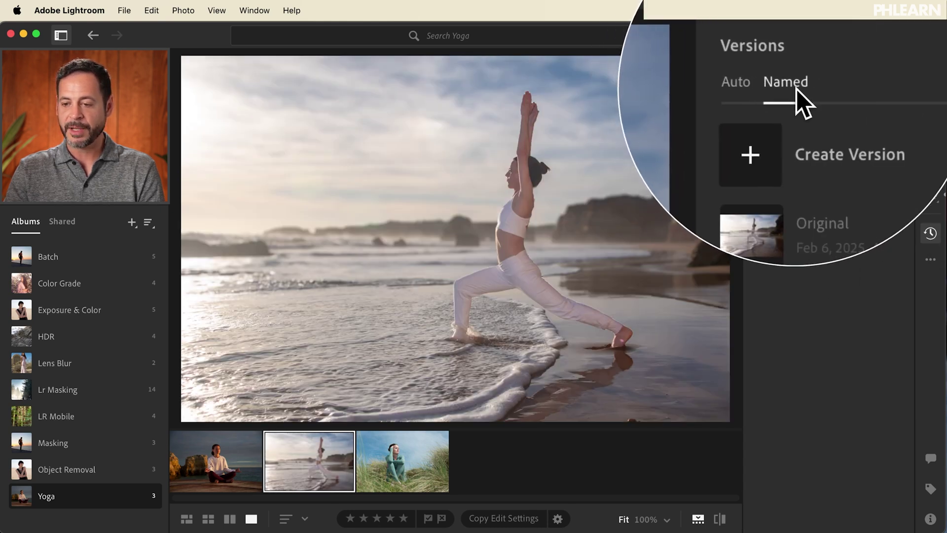
click(812, 123)
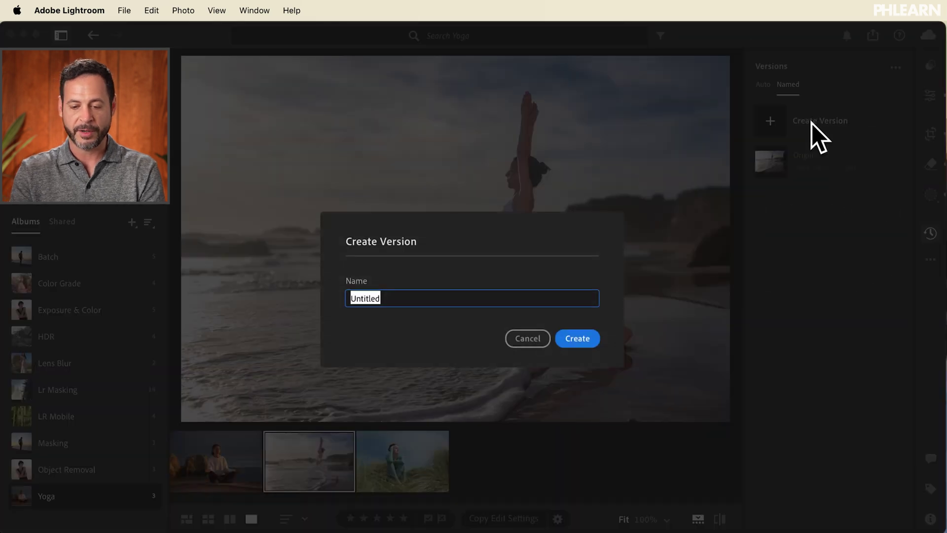
text(01)
click(575, 333)
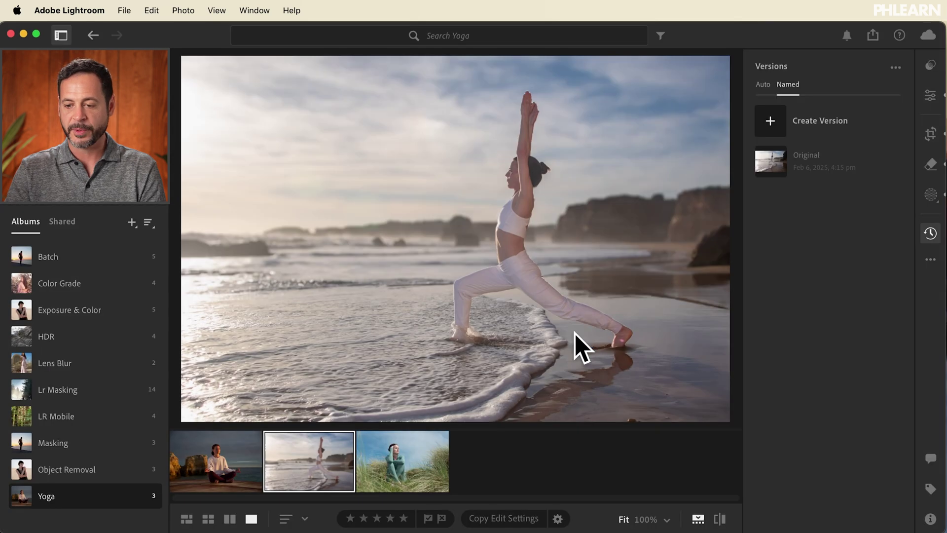
mouse_move(822, 204)
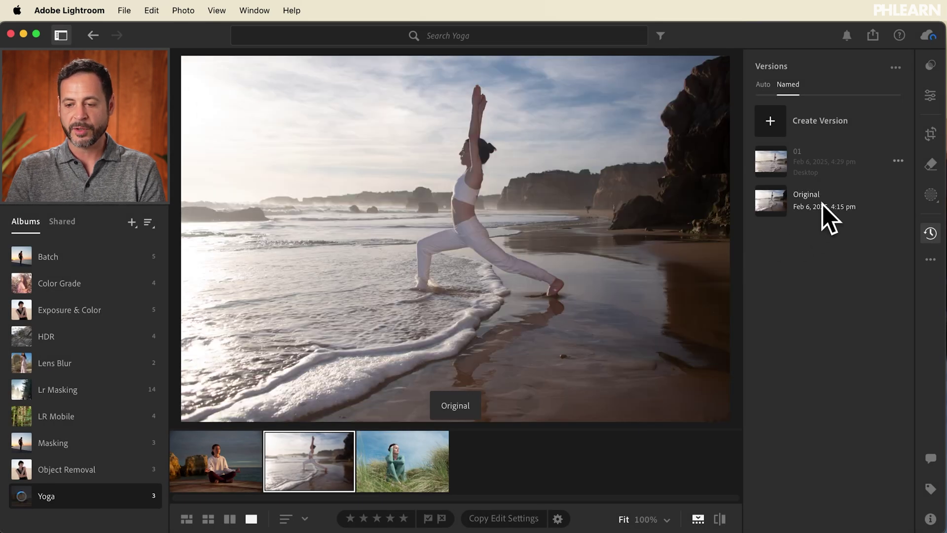
mouse_move(817, 166)
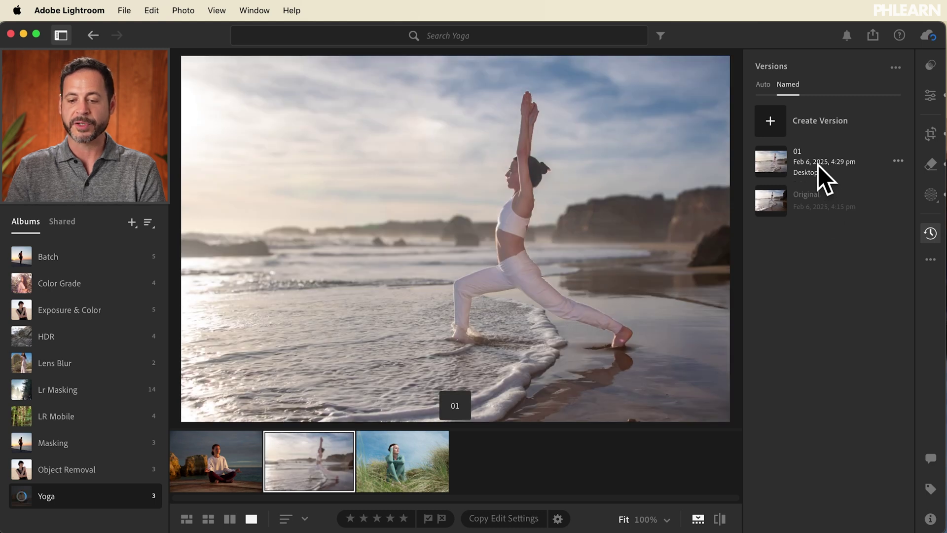
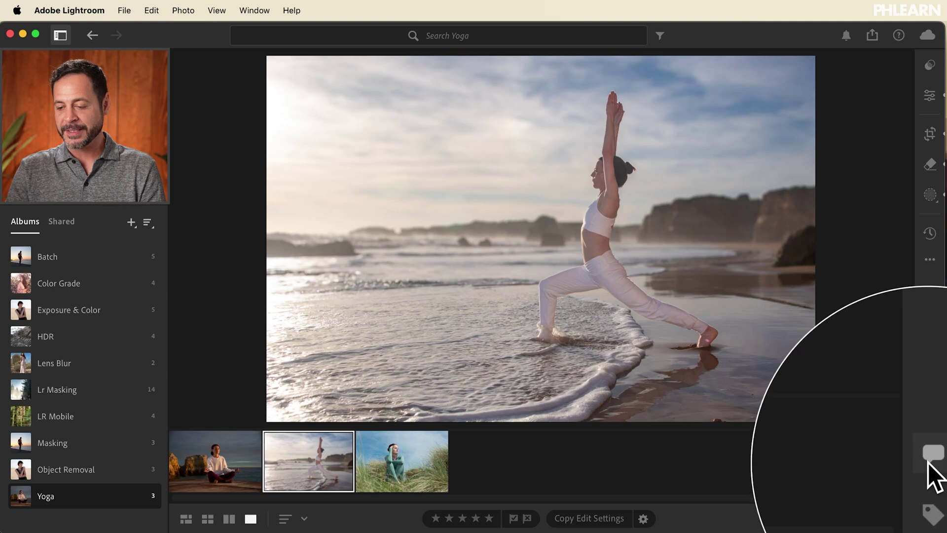
View the photo's likes and comments, and open its keywords
click(930, 458)
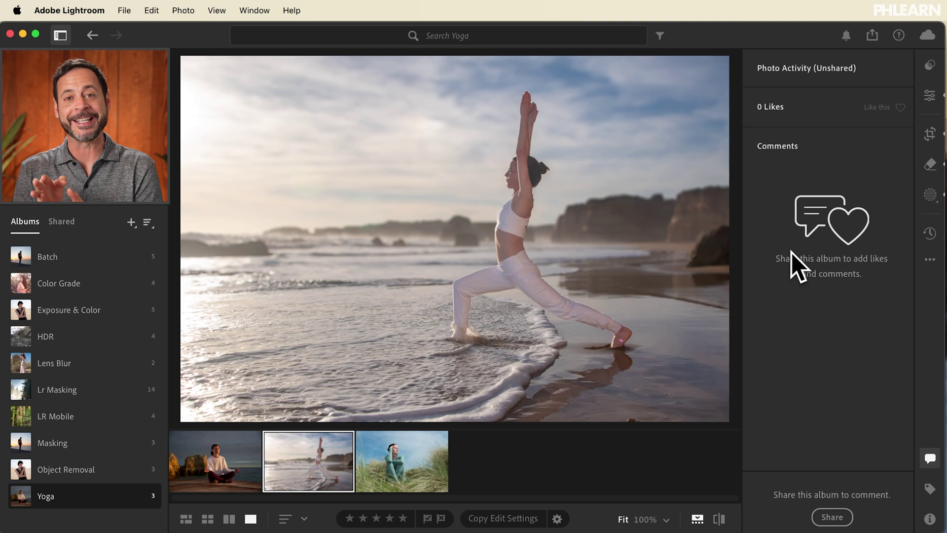
click(929, 489)
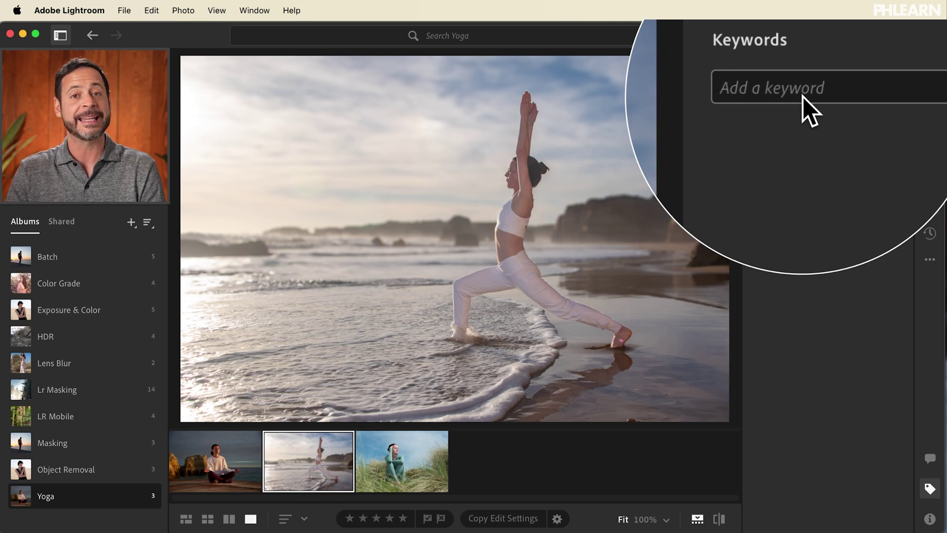
Remove the Yoga album limit from the search and search all photos for "beach"
click(469, 36)
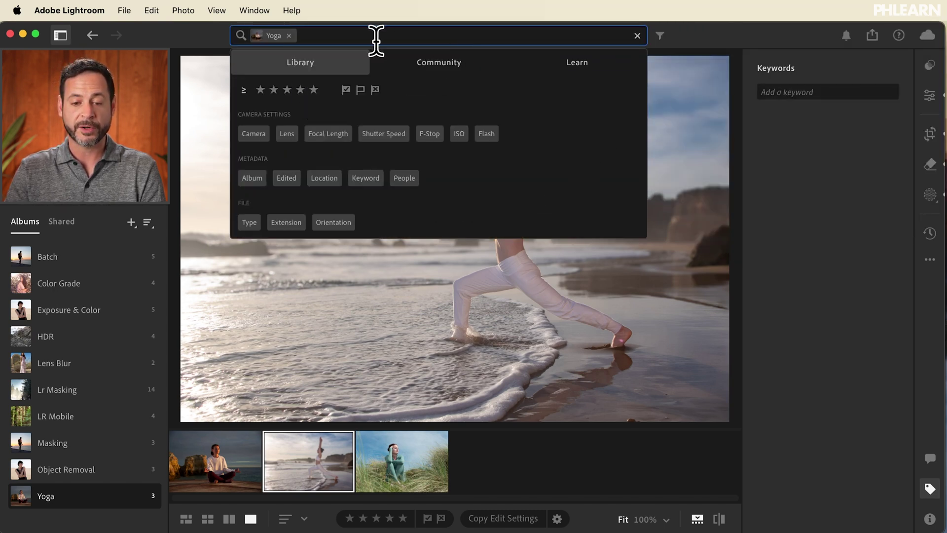
click(288, 35)
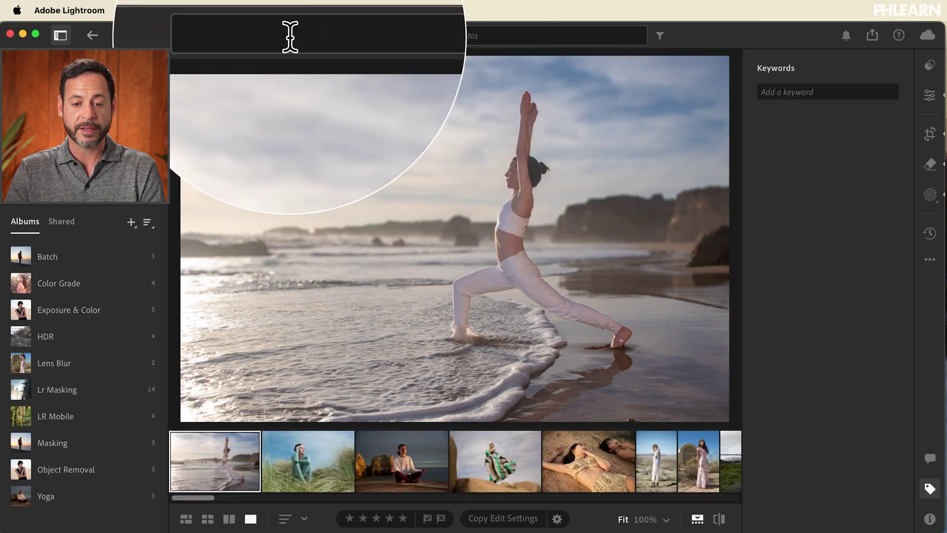
click(315, 37)
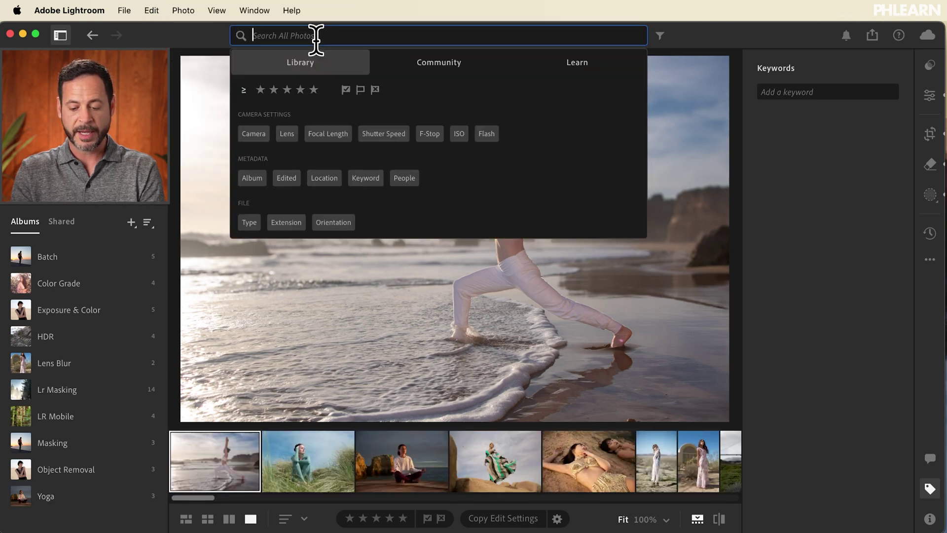
text(beac)
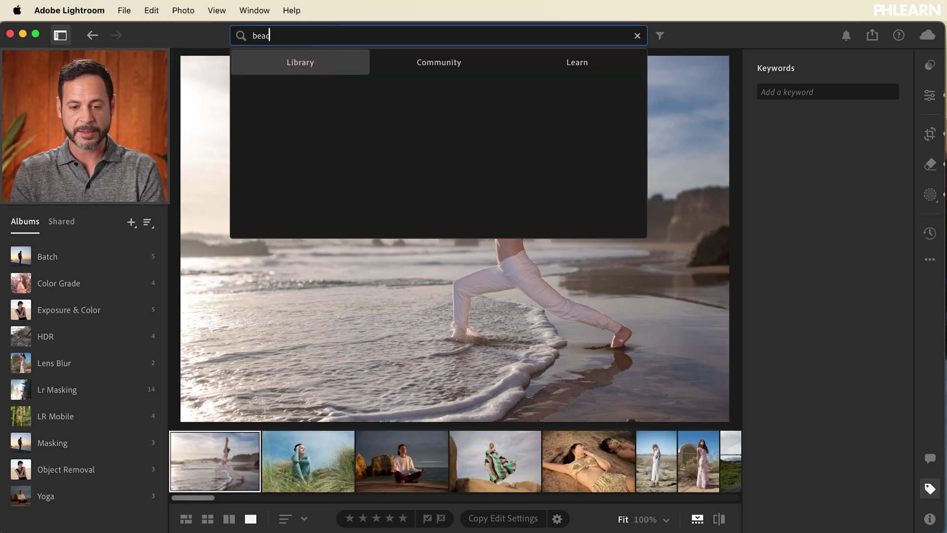
text(h)
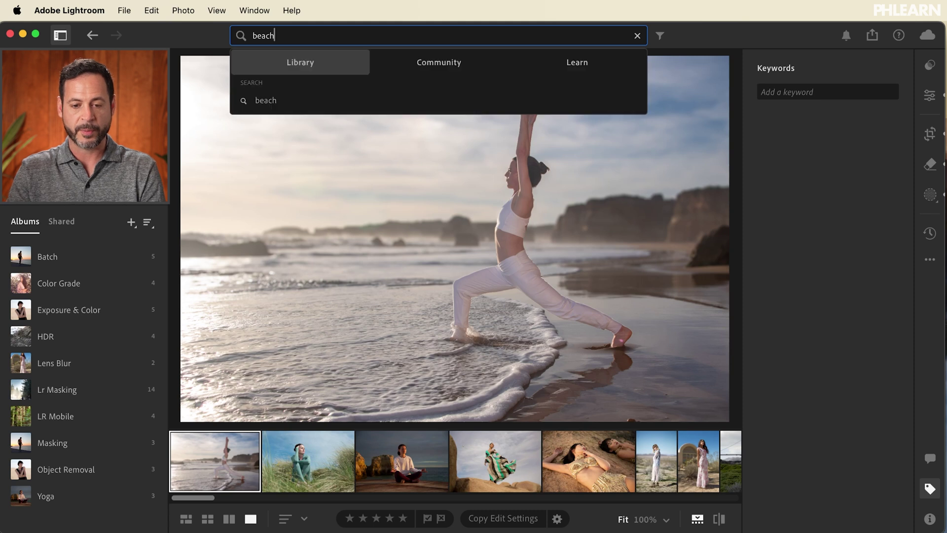
key(Return)
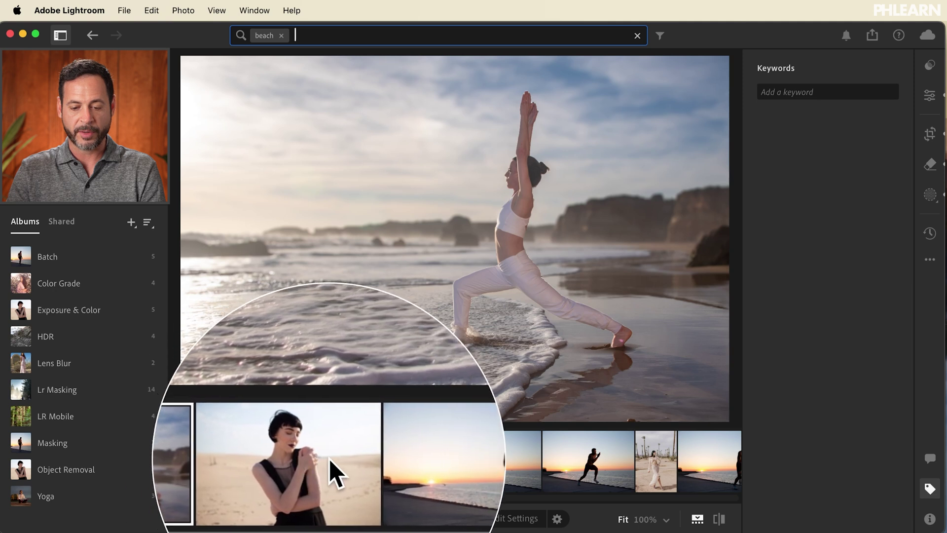
Show the beach search results as a photo grid and look through all of them
click(186, 520)
scroll(384, 264, down, 10)
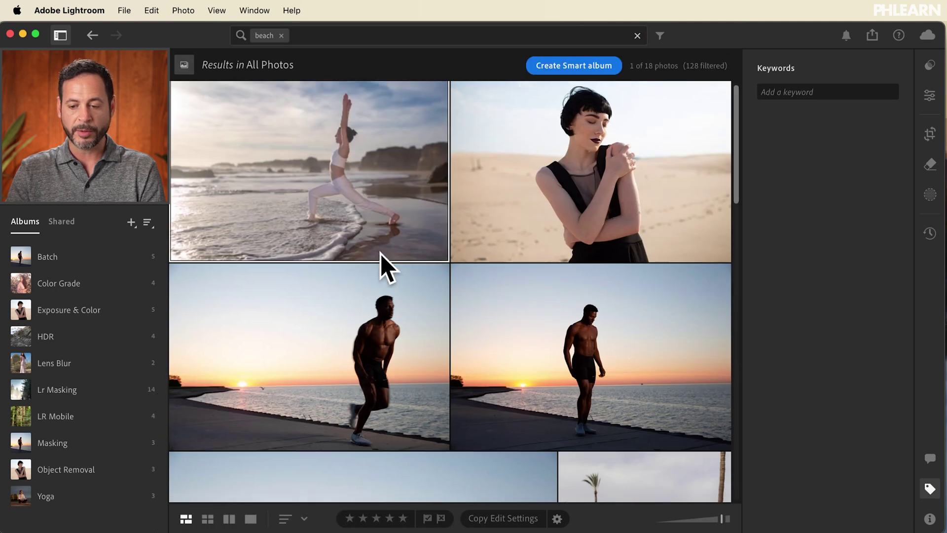
scroll(381, 253, down, 10)
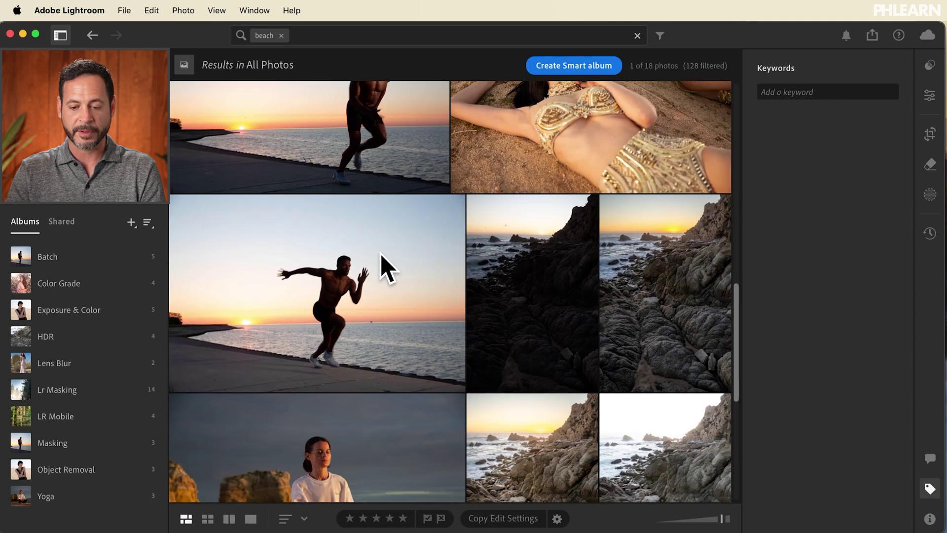
scroll(380, 254, down, 3)
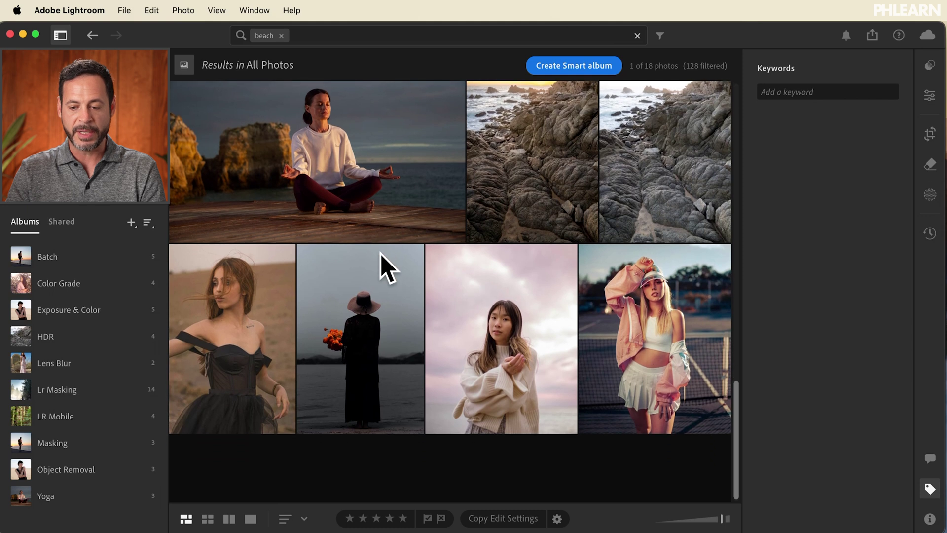
scroll(381, 254, up, 6)
scroll(380, 253, up, 8)
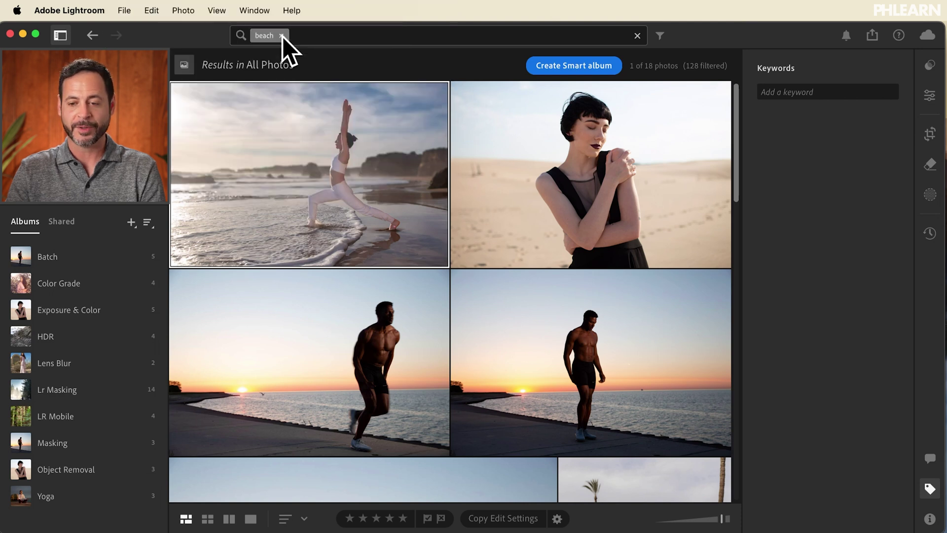
Clear the beach search, return to the Yoga album and open the beach lunge photo
click(282, 36)
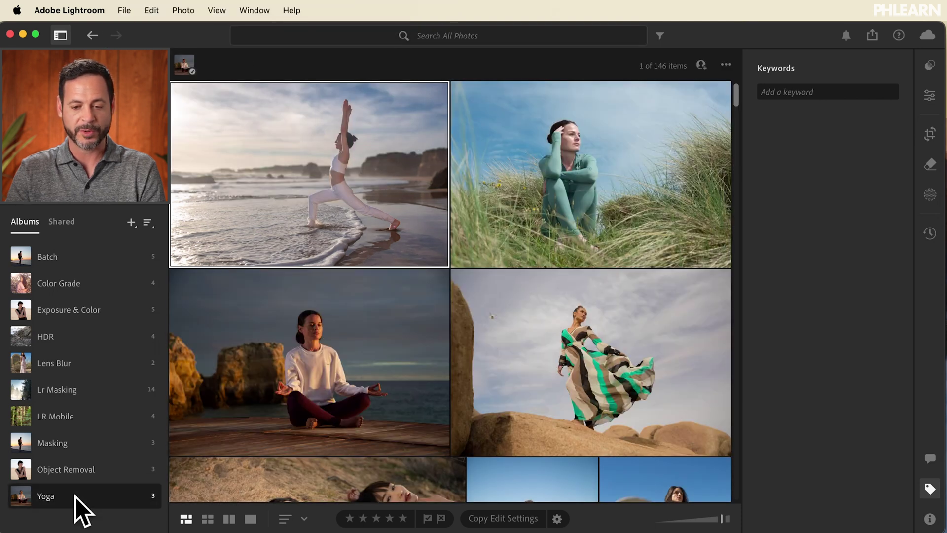
click(75, 496)
double_click(577, 196)
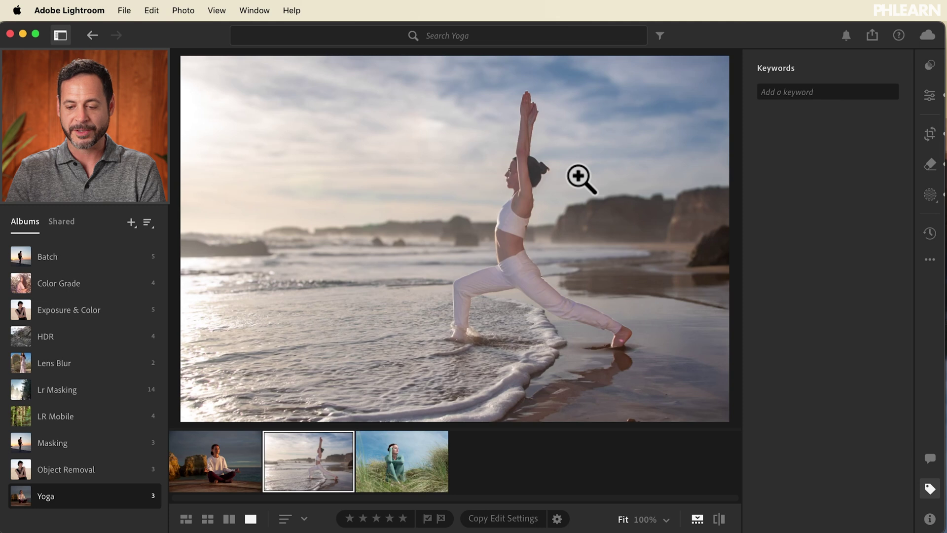
View the photo's camera and file information, and show and hide the filter options for the album
click(929, 519)
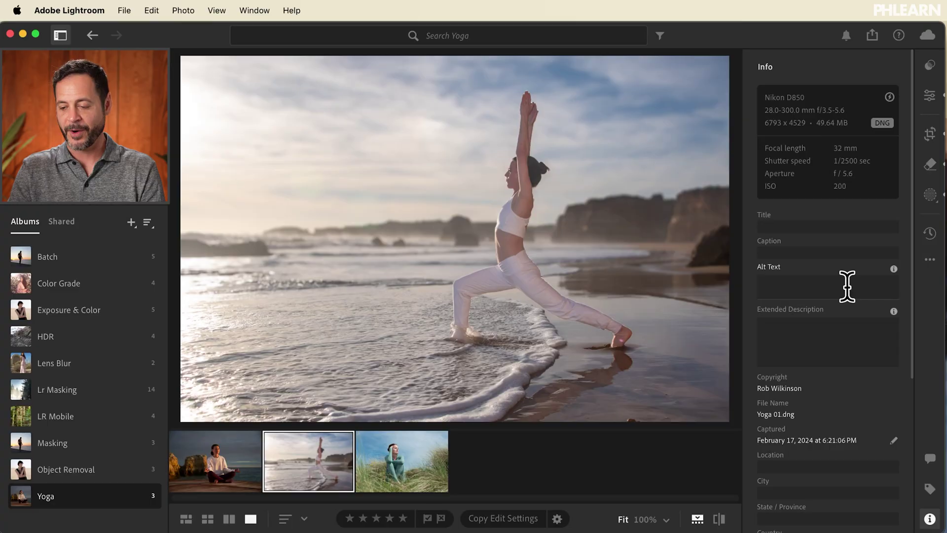
click(928, 518)
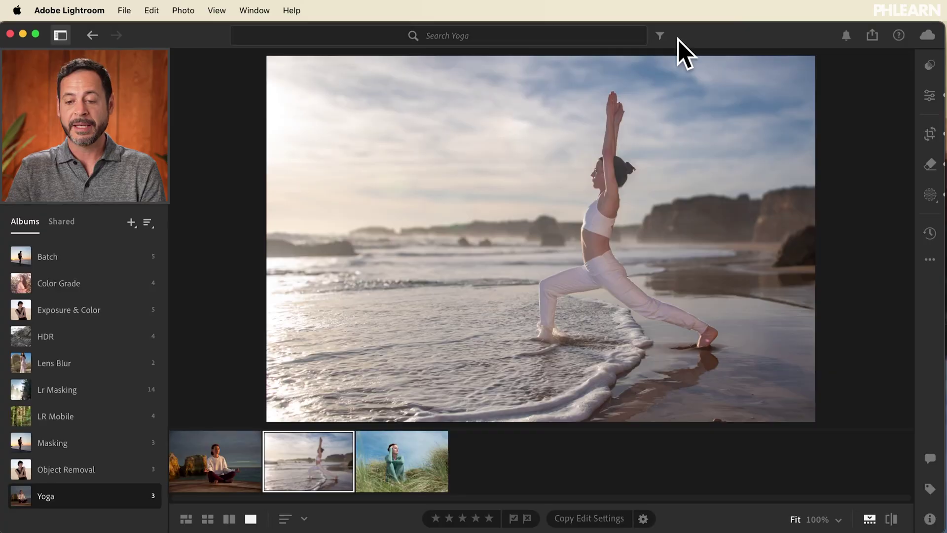
click(661, 36)
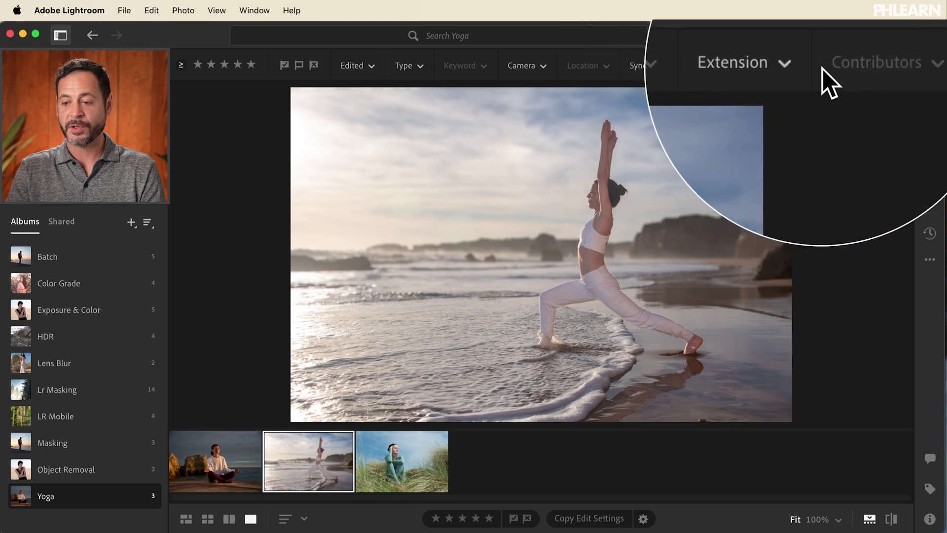
click(659, 34)
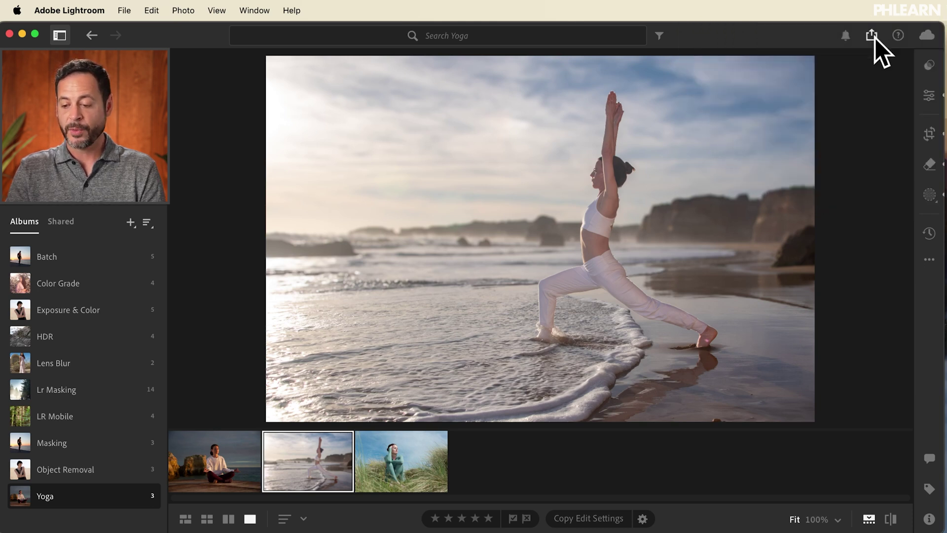
Hide and show the filmstrip several times, leaving it displayed
click(868, 523)
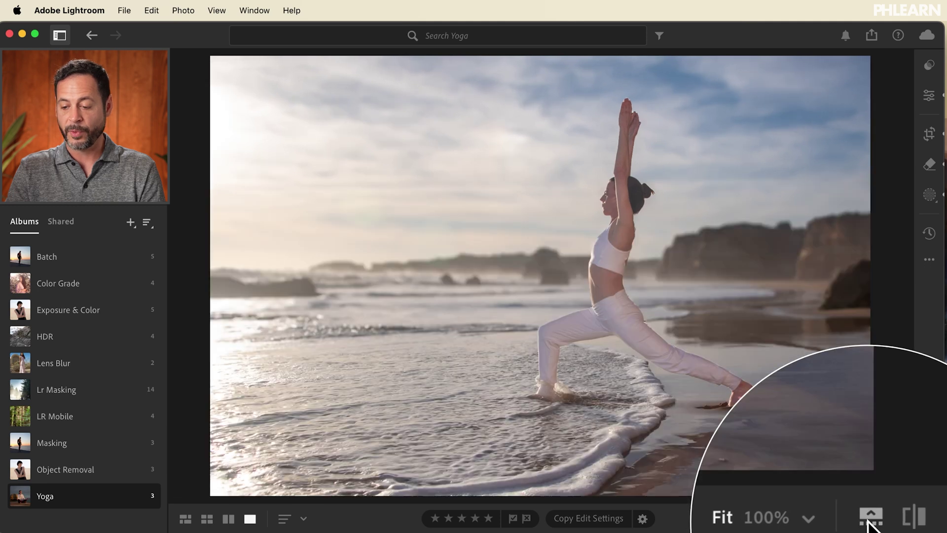
click(867, 524)
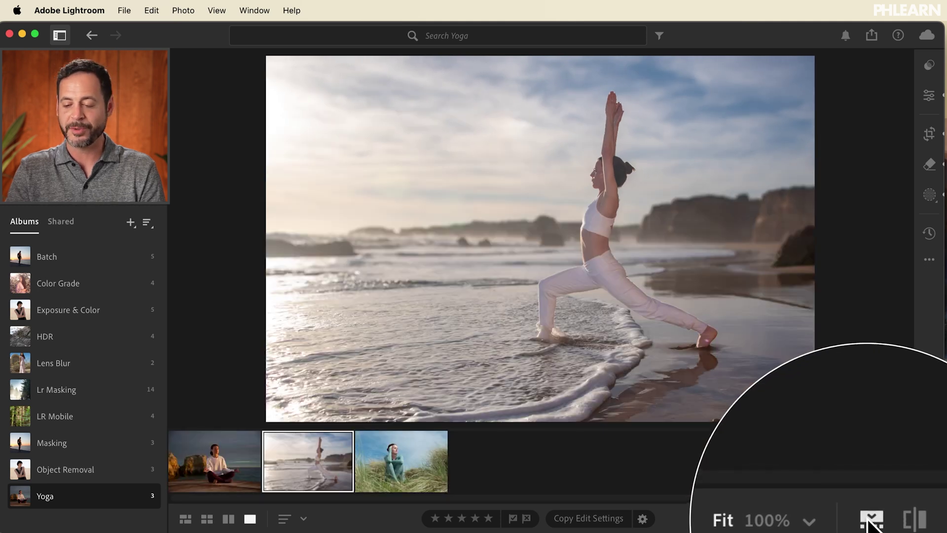
click(868, 522)
click(868, 523)
click(868, 523)
click(868, 523)
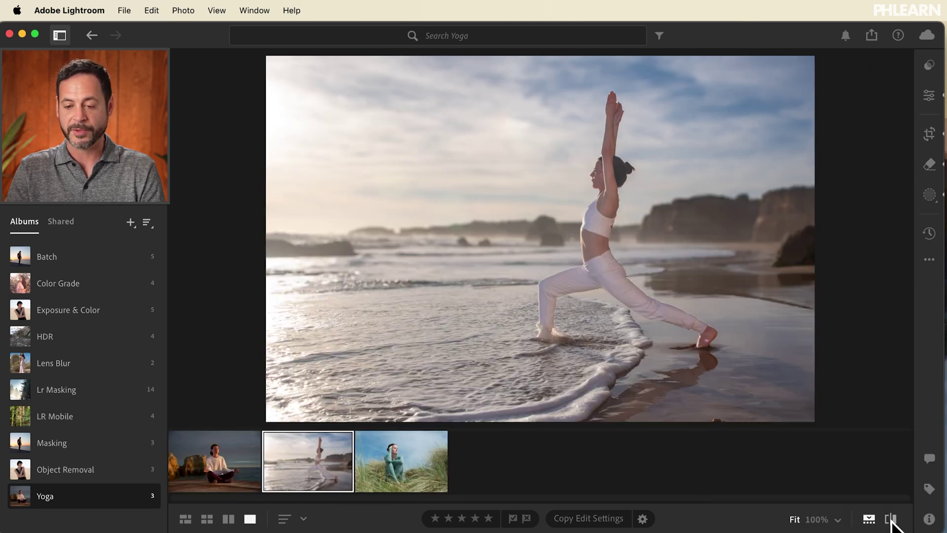
Compare the edited lunge photo with its original twice, returning to the edited view
click(891, 519)
click(891, 519)
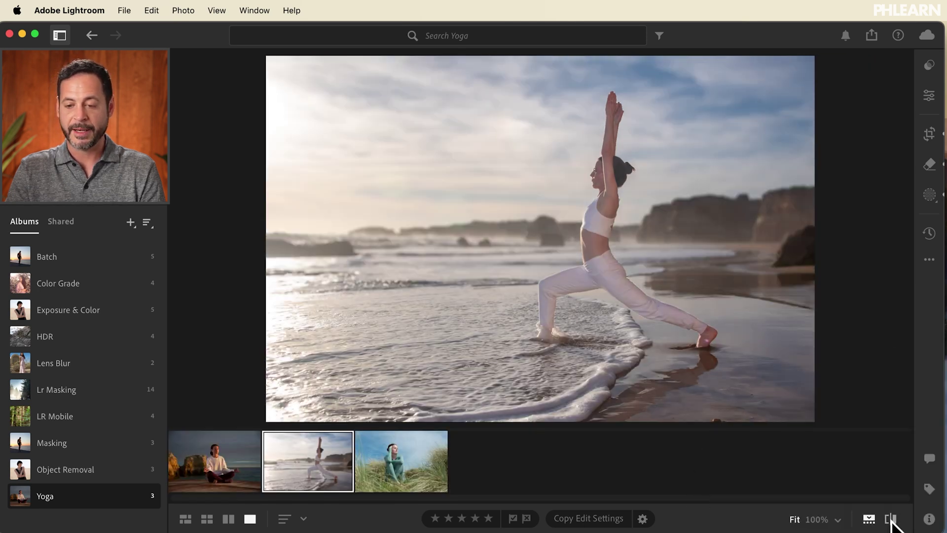
click(890, 518)
click(891, 519)
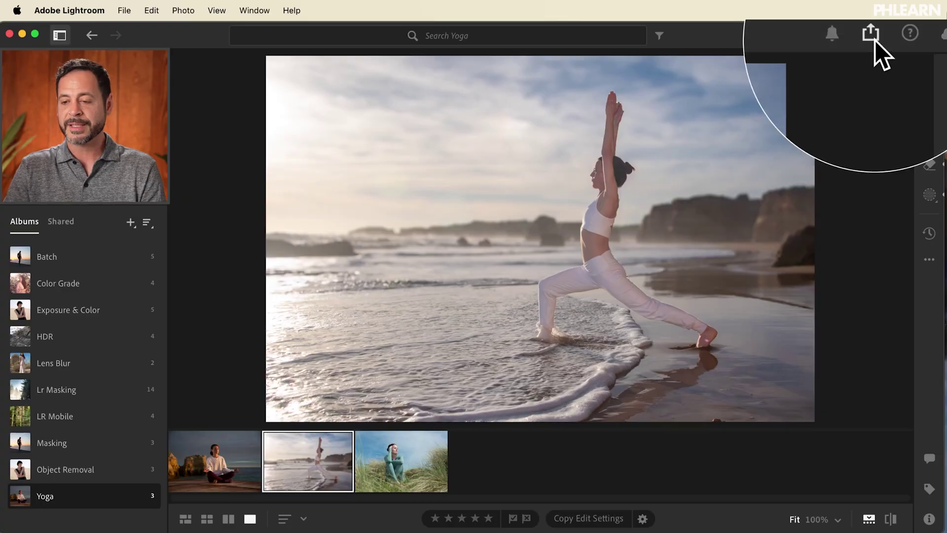
View the sharing options for the photo, and expand and collapse the Community section
click(871, 35)
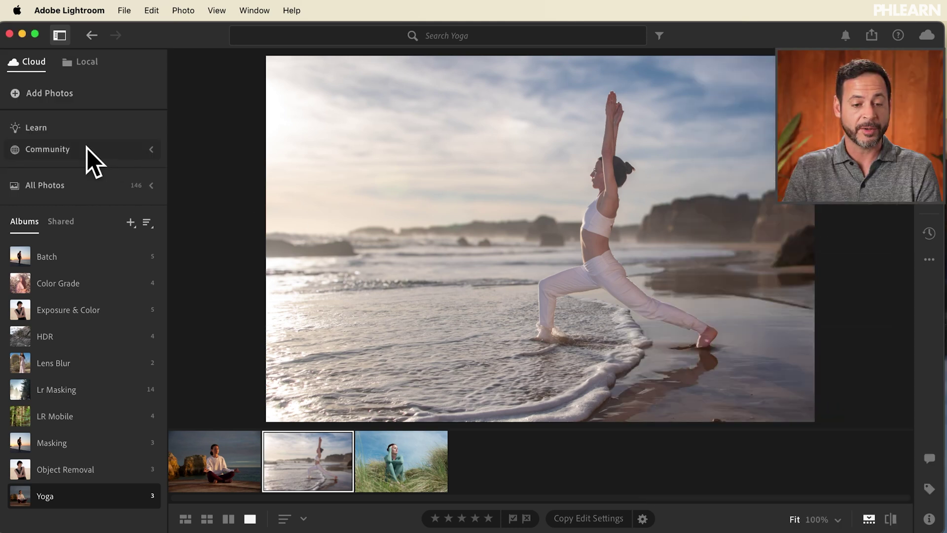
click(87, 149)
click(150, 150)
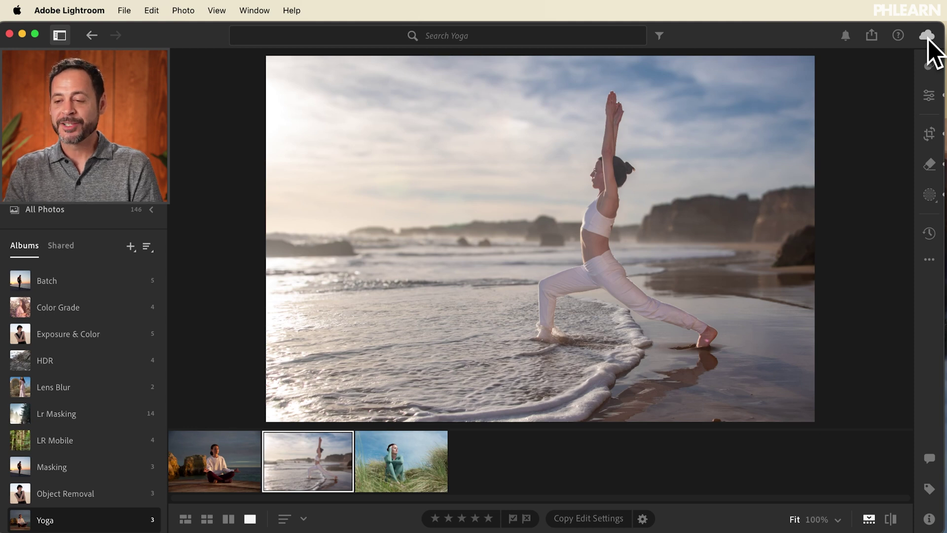
Check the cloud storage and sync status, and compare the edited photo with its original again
click(926, 38)
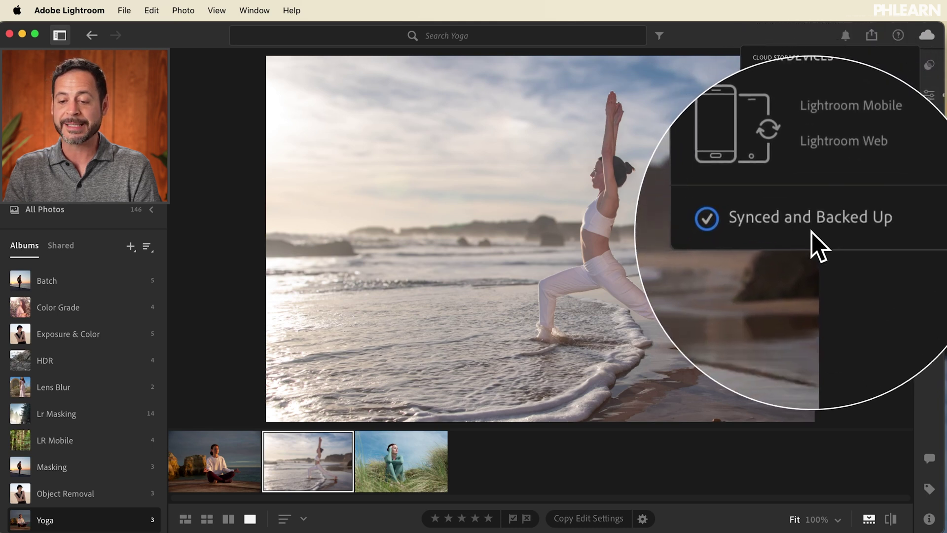
click(876, 486)
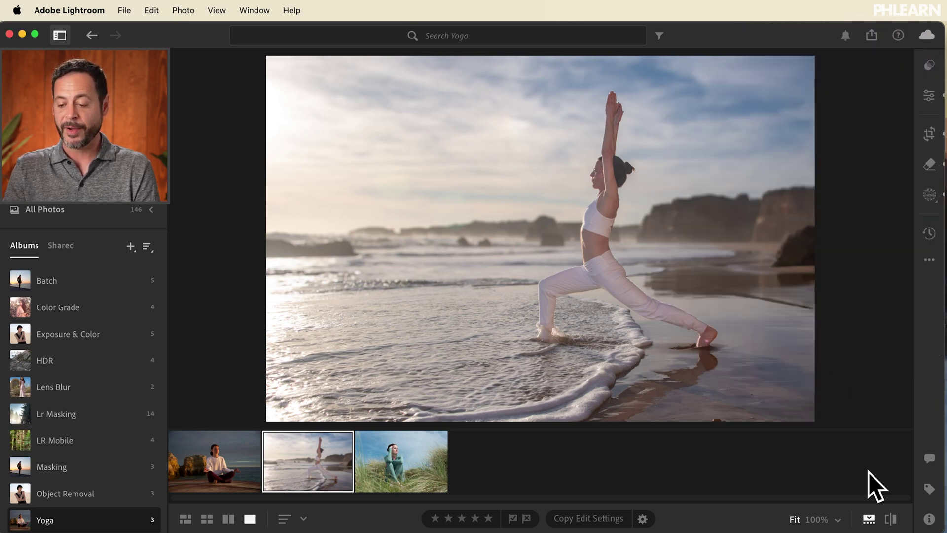
click(889, 520)
drag(890, 523, 888, 520)
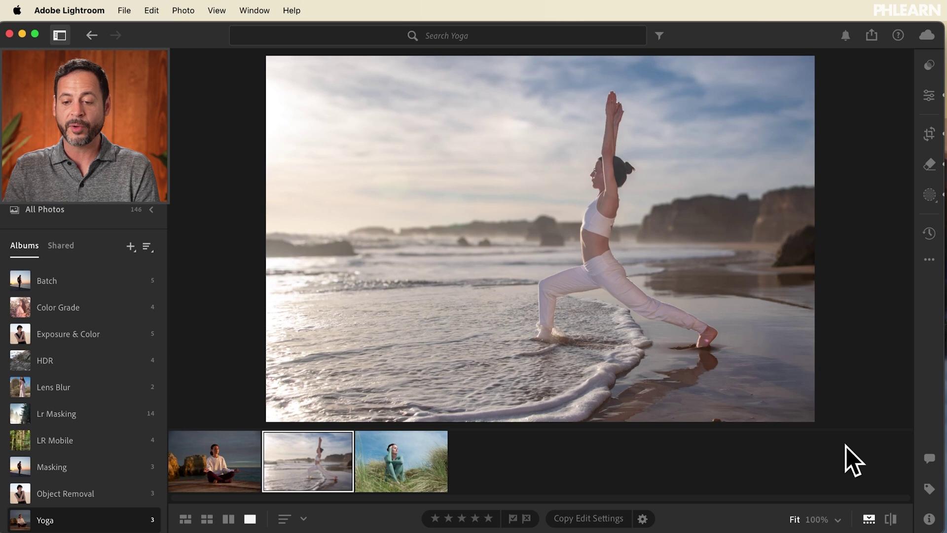